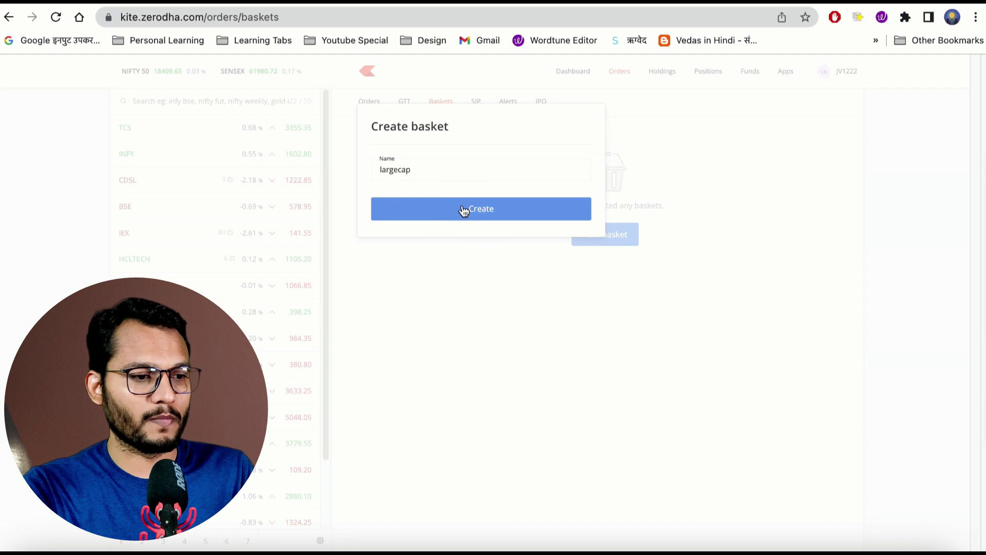
- Add a TCS NSE buy order to the largecap basket as a Longterm (CNC) market order with quantity 1
click(318, 177)
text(tcs)
click(318, 203)
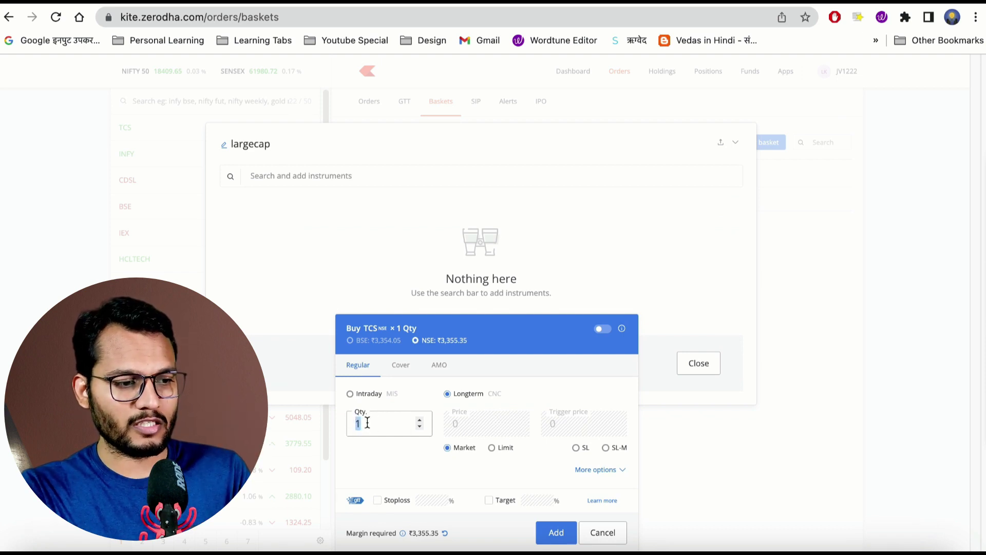
click(448, 396)
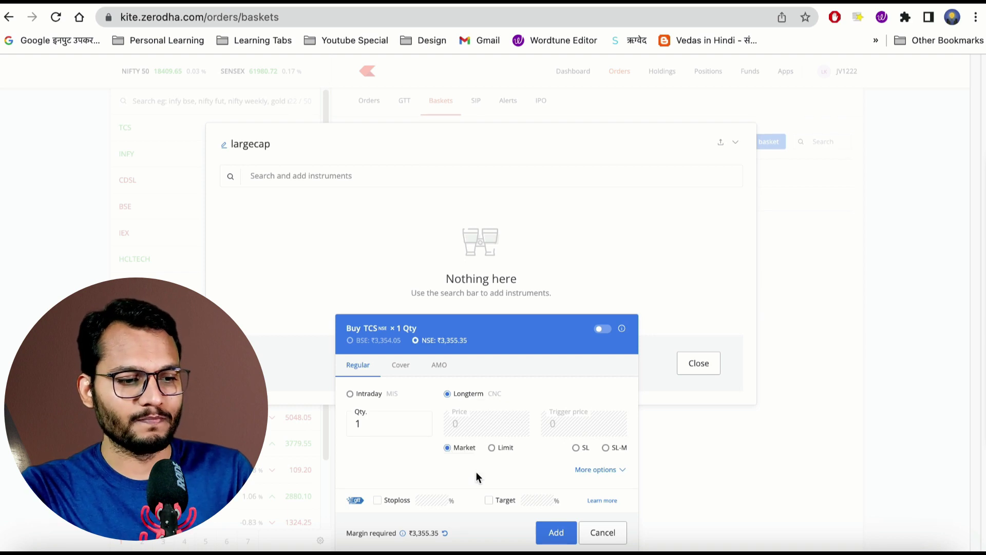
click(551, 533)
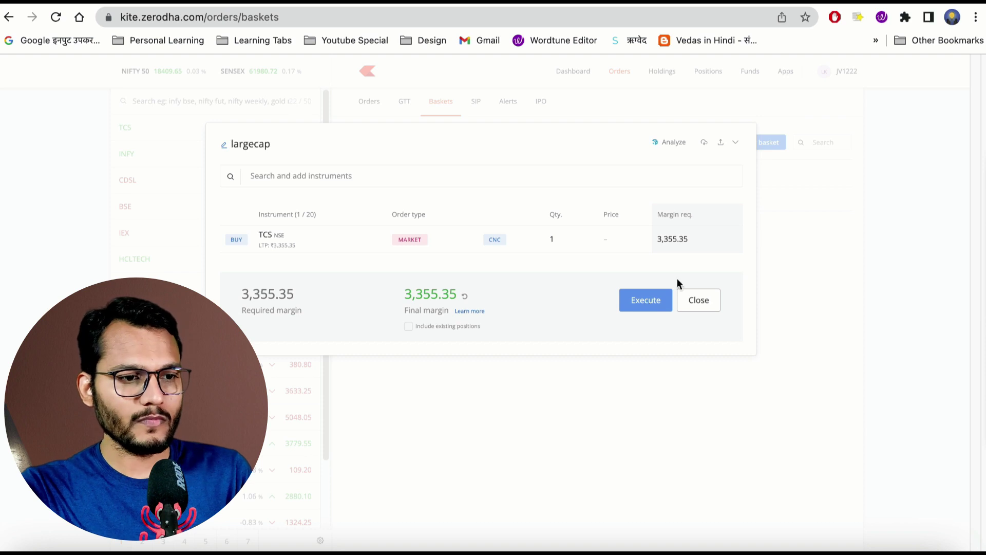
- Add a RELIANCE NSE market buy order with quantity 1 to the largecap basket
click(308, 173)
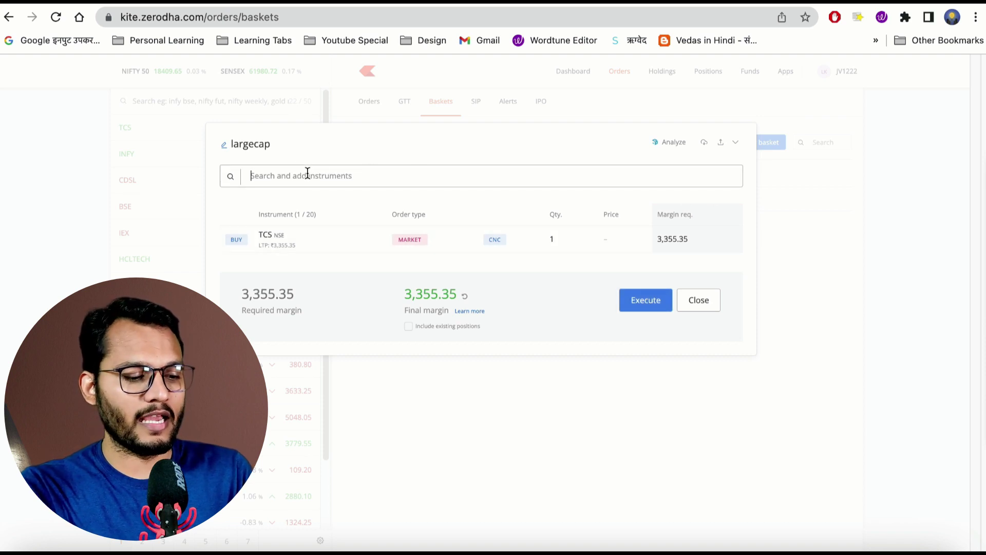
text(rel)
click(314, 198)
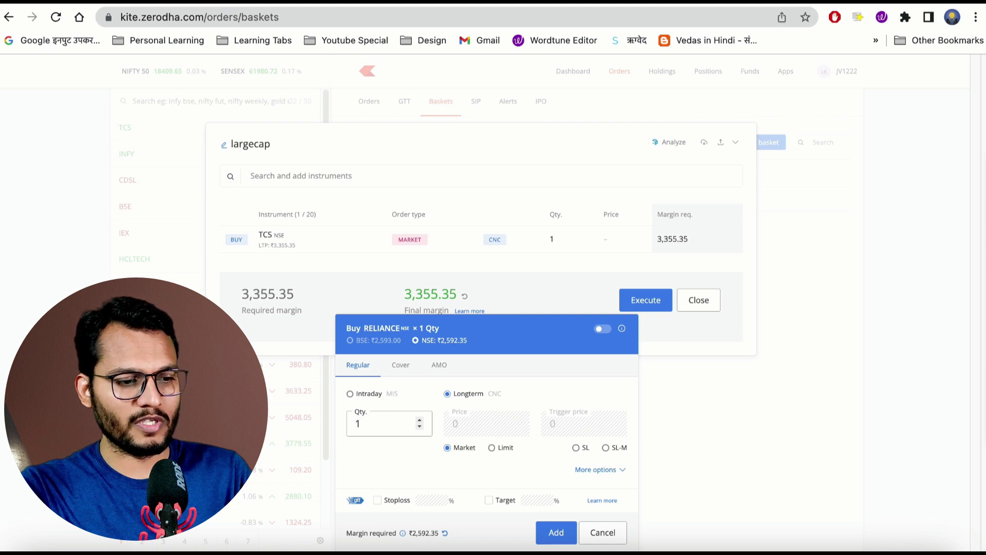
click(556, 533)
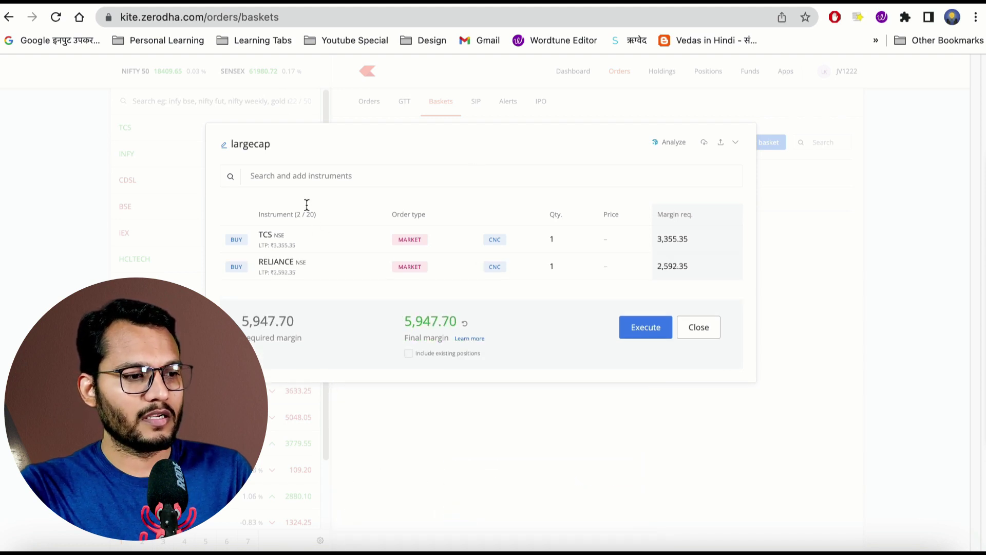
- Add an HDFCBANK NSE market buy order with quantity 1 to the largecap basket
click(271, 177)
text(hdfc)
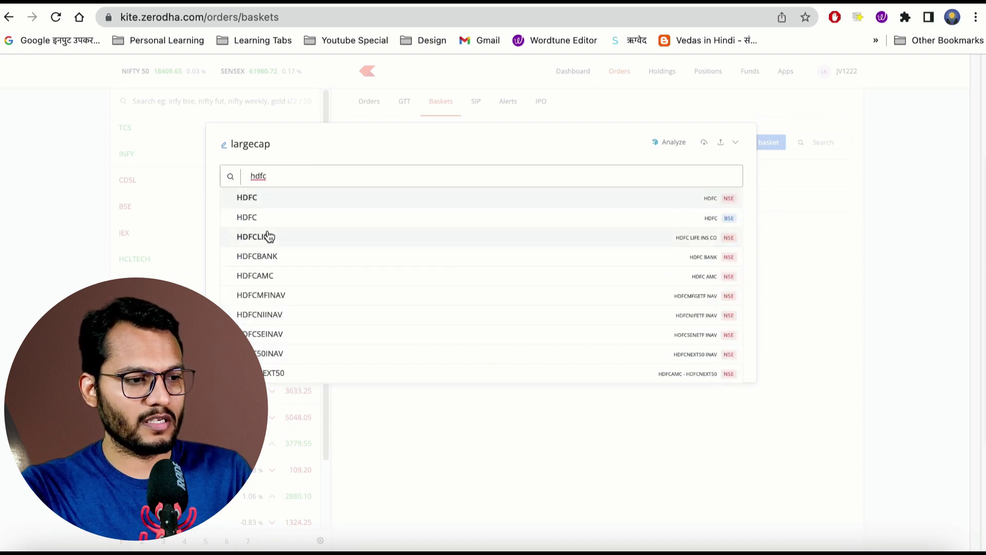
click(280, 257)
click(555, 530)
- Bring up the execution confirmation for all orders in the largecap basket and return to the basket list
click(658, 355)
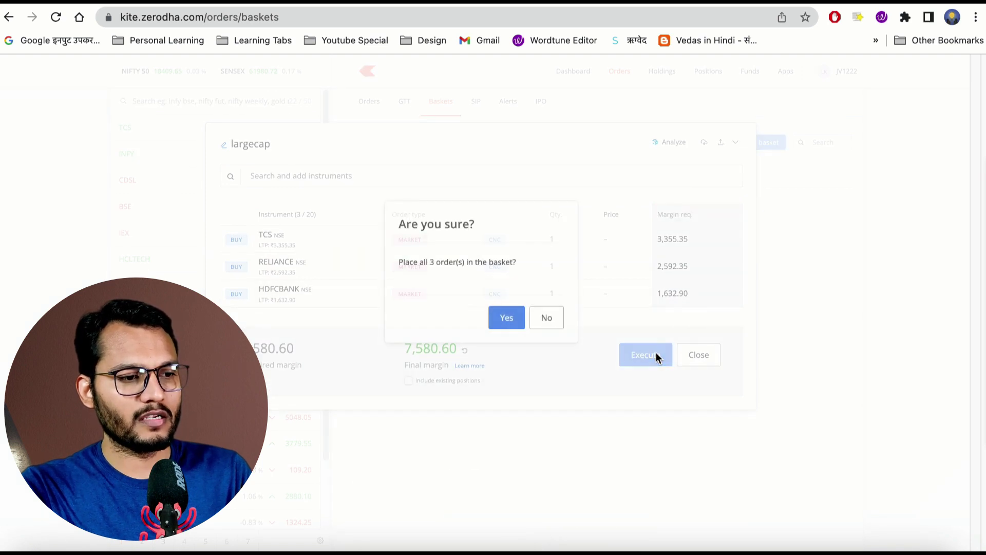
key(Return)
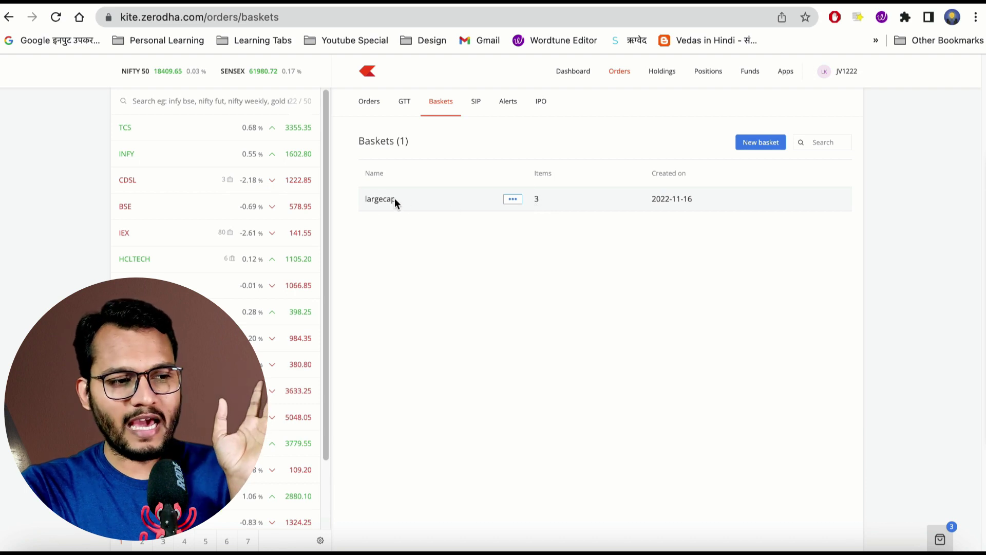
- Reopen the largecap basket for editing and review its orders, quantities and final margin
click(513, 200)
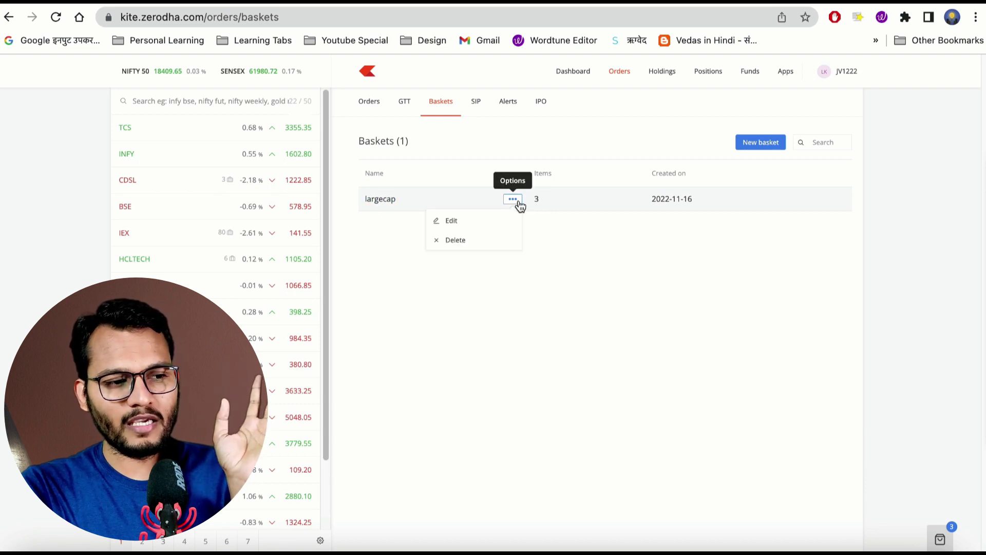
click(469, 222)
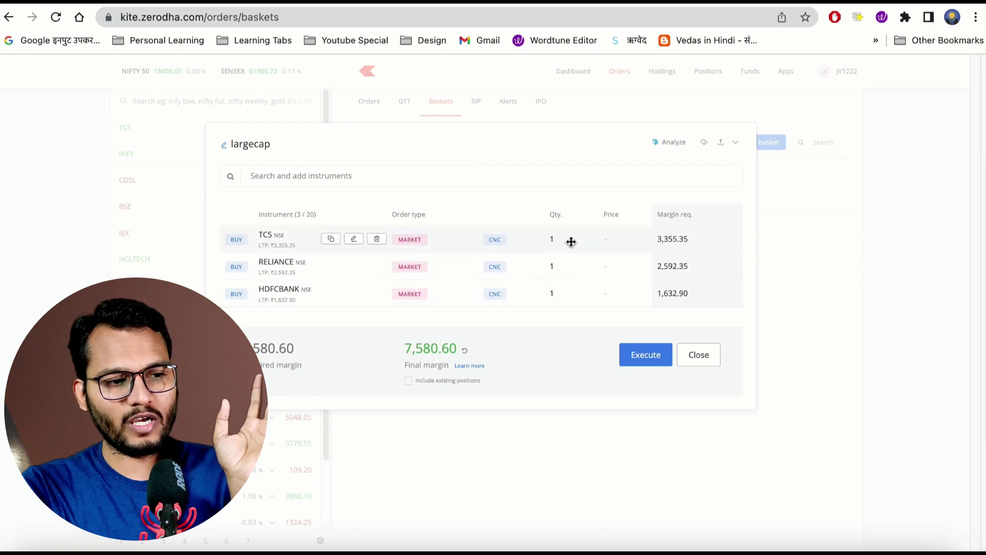
click(698, 354)
click(513, 199)
click(452, 221)
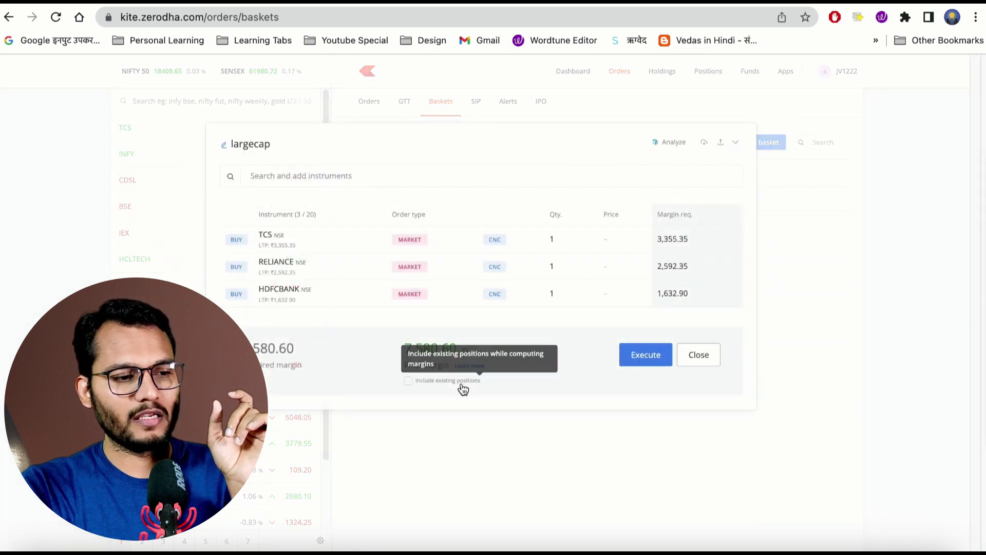
double_click(416, 349)
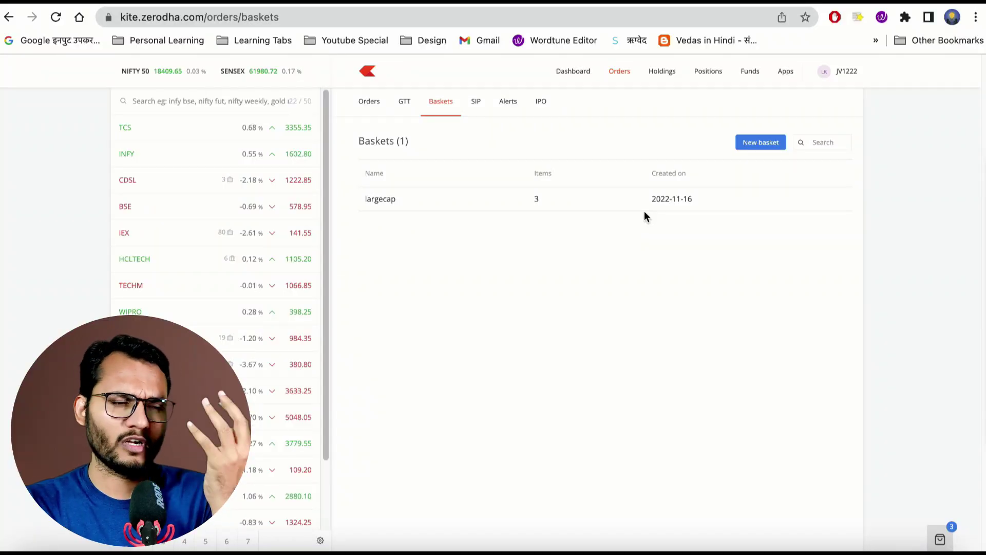
- Delete the existing Stocks SIP from the SIP list and confirm the deletion
click(472, 107)
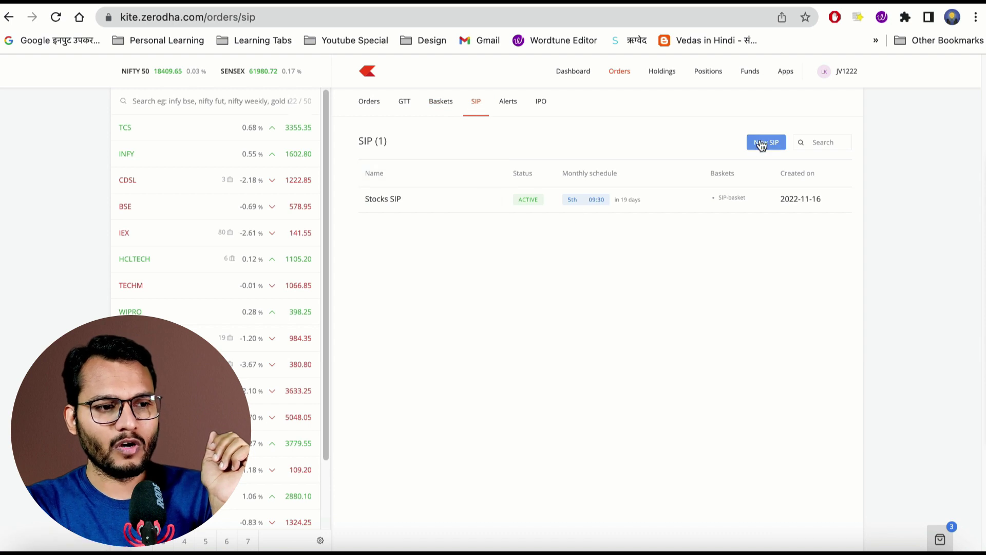
click(494, 201)
click(439, 259)
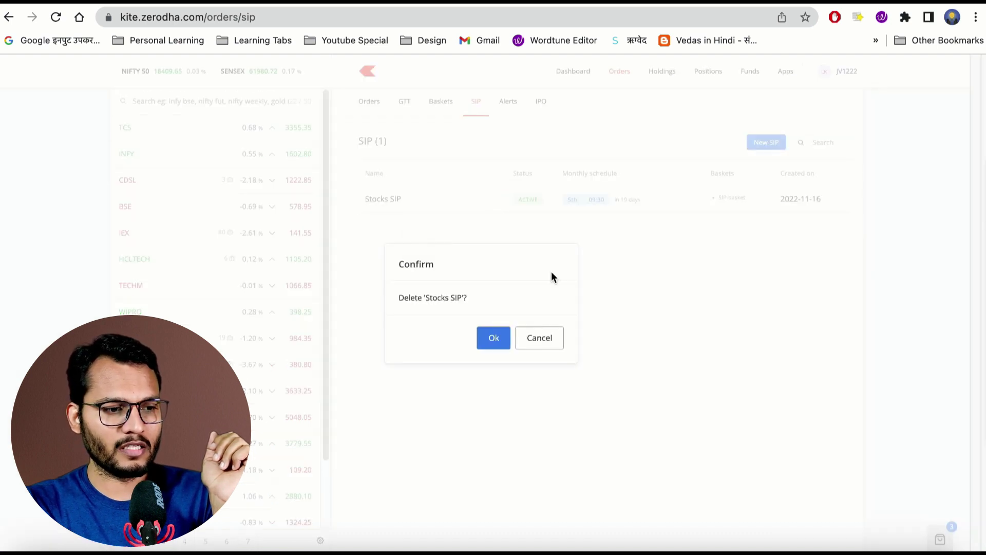
click(493, 338)
- Start a new SIP named "largecap sip" and include the largecap basket in it
click(610, 233)
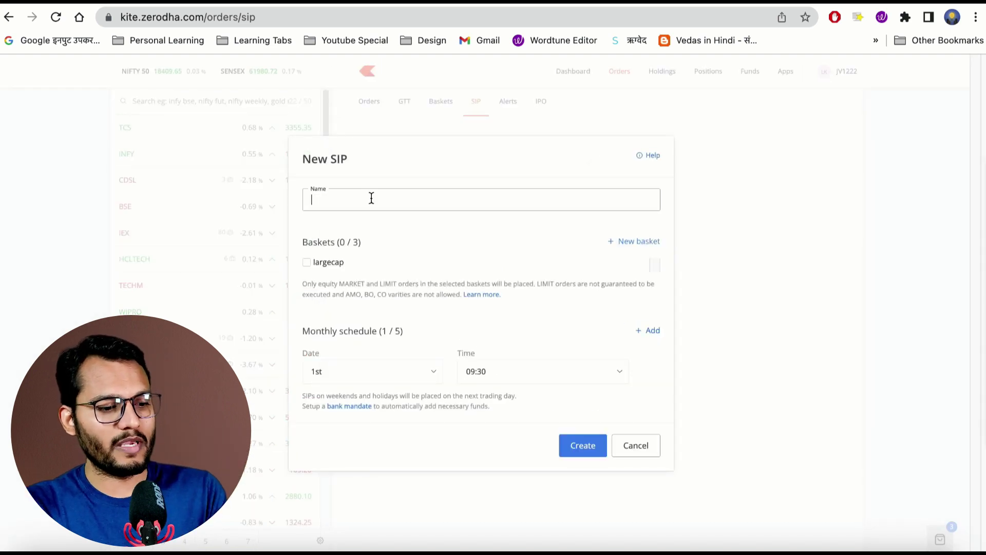
text(largecap sip)
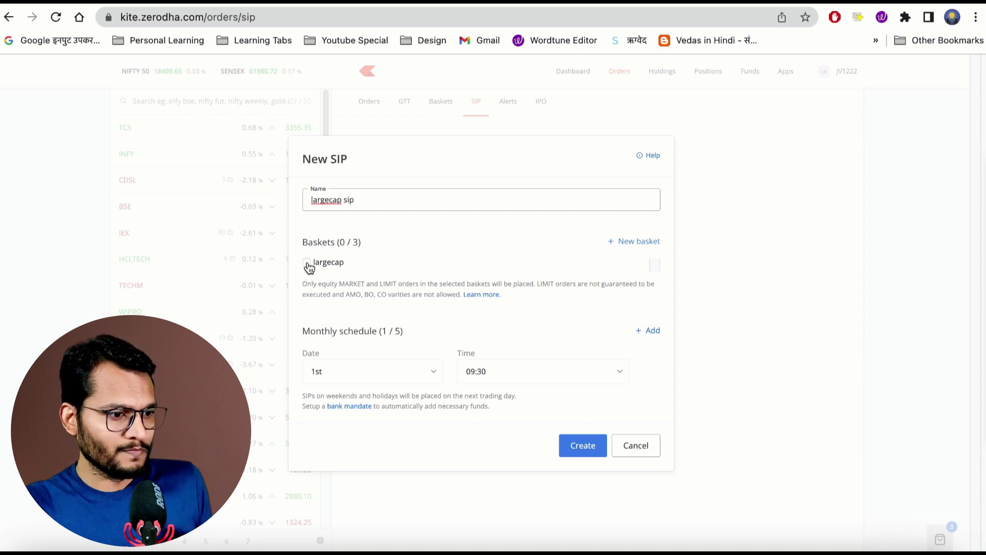
click(307, 264)
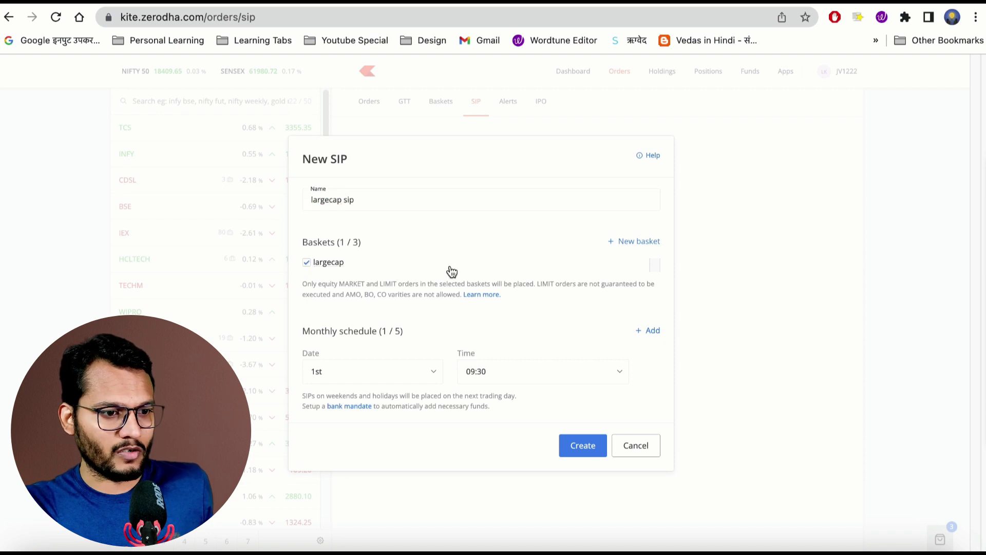
- Set the SIP's monthly schedule to the 10th at 10:00 and create the SIP
click(382, 384)
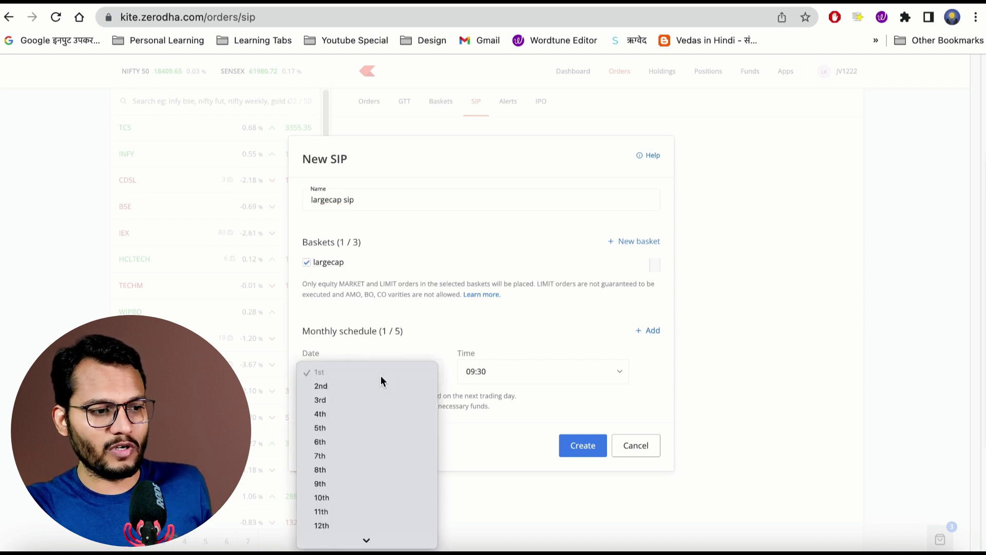
scroll(351, 455, down, 5)
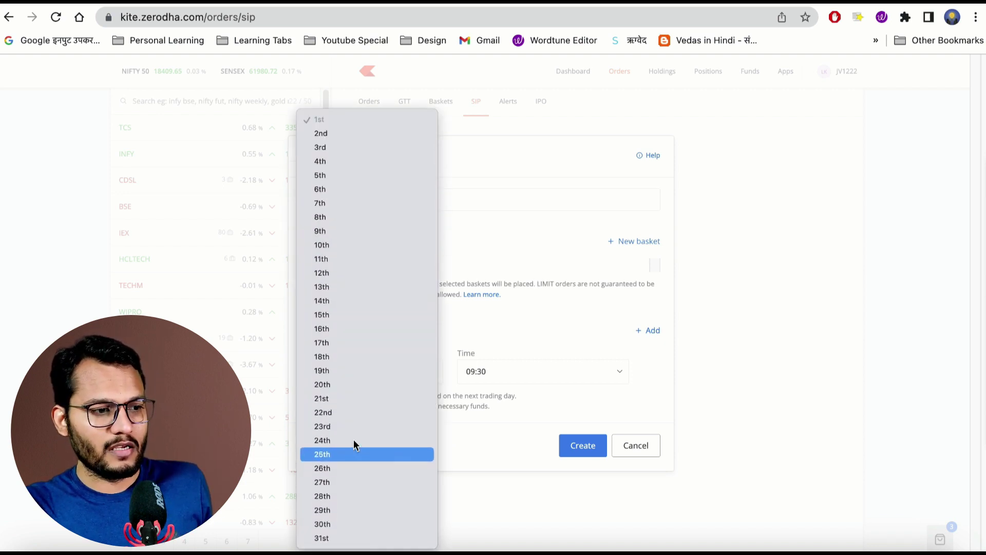
click(355, 246)
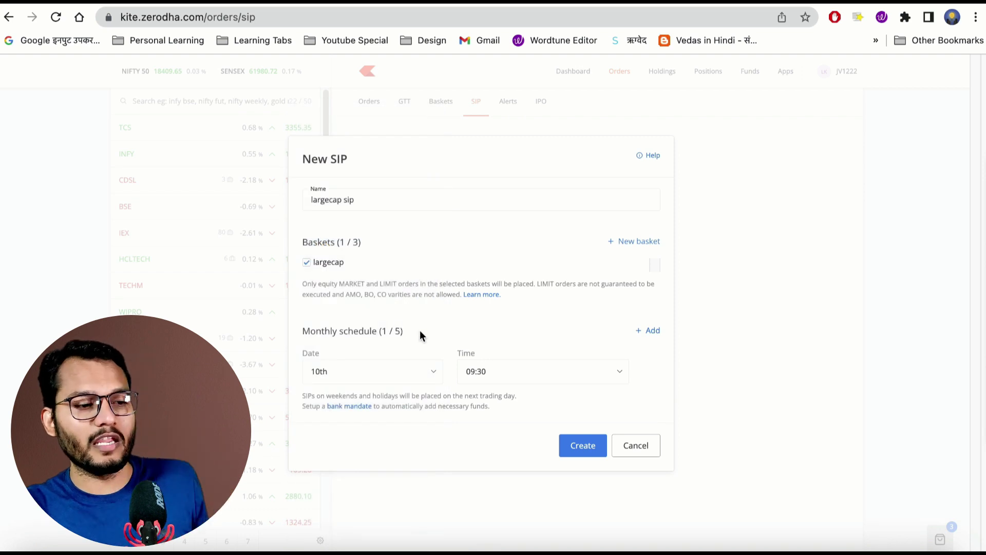
click(503, 373)
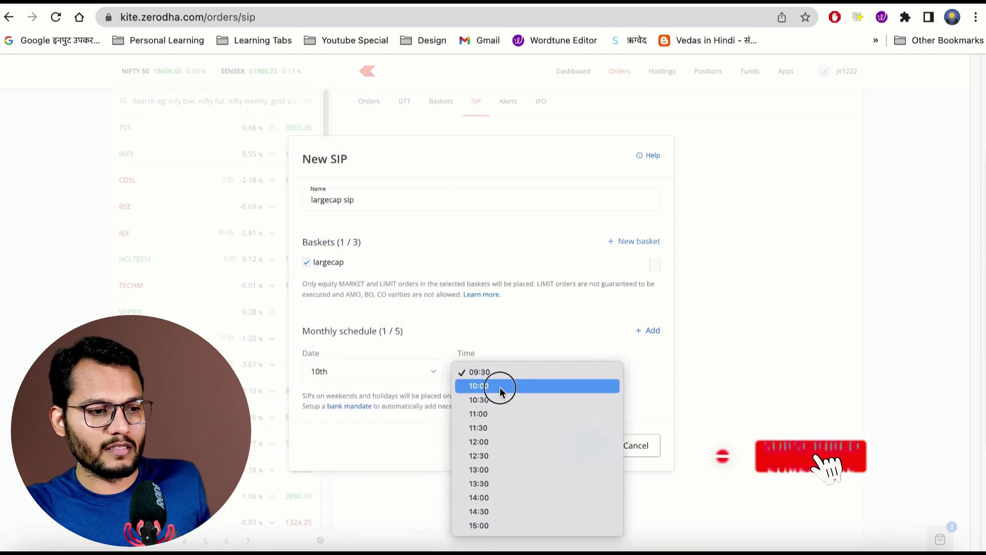
click(500, 386)
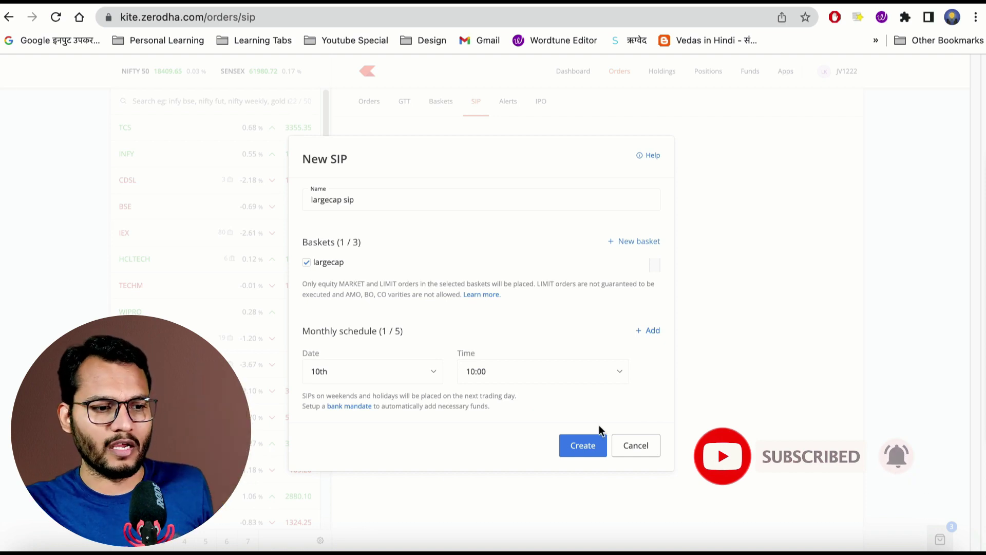
click(584, 446)
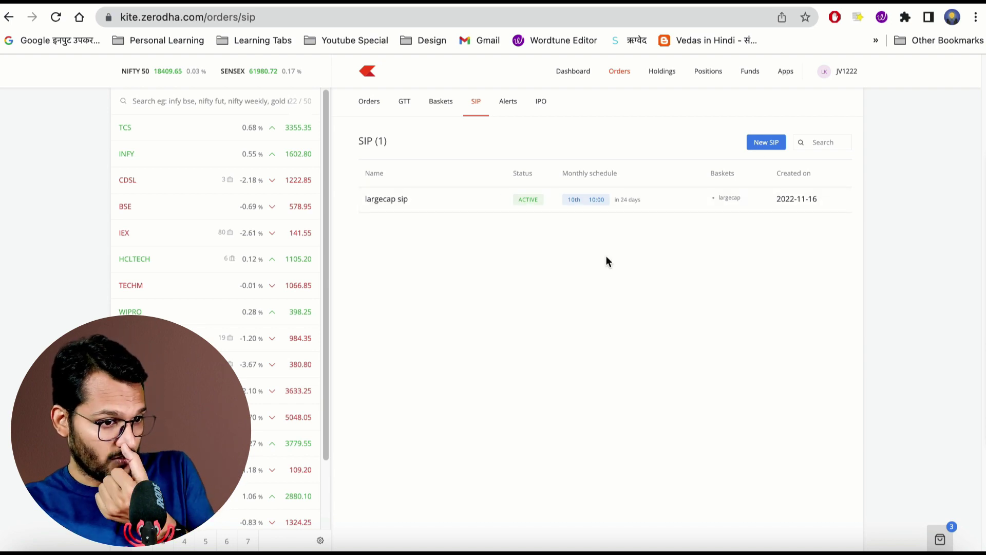
- Delete the "largecap sip" entry from the SIP list and confirm the deletion
click(492, 200)
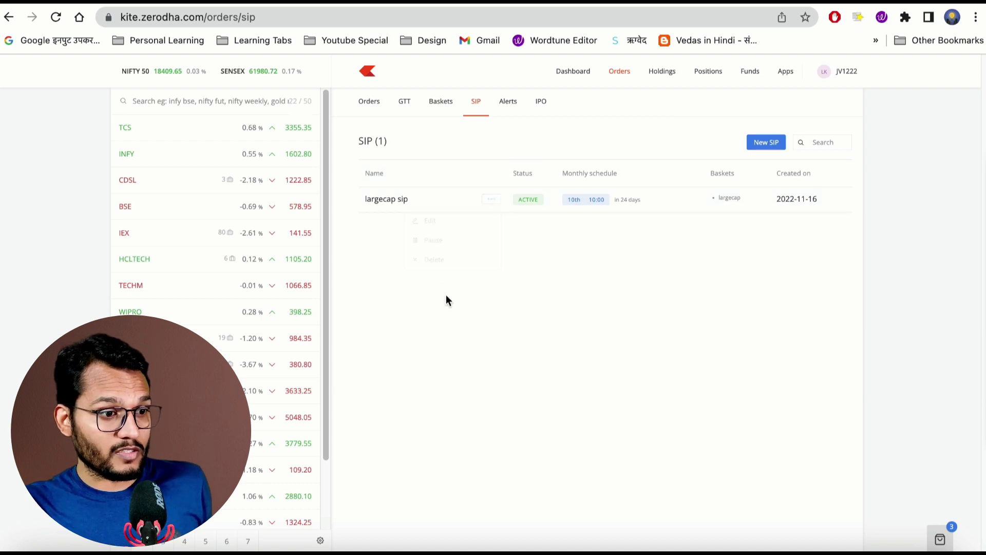
click(492, 199)
click(435, 263)
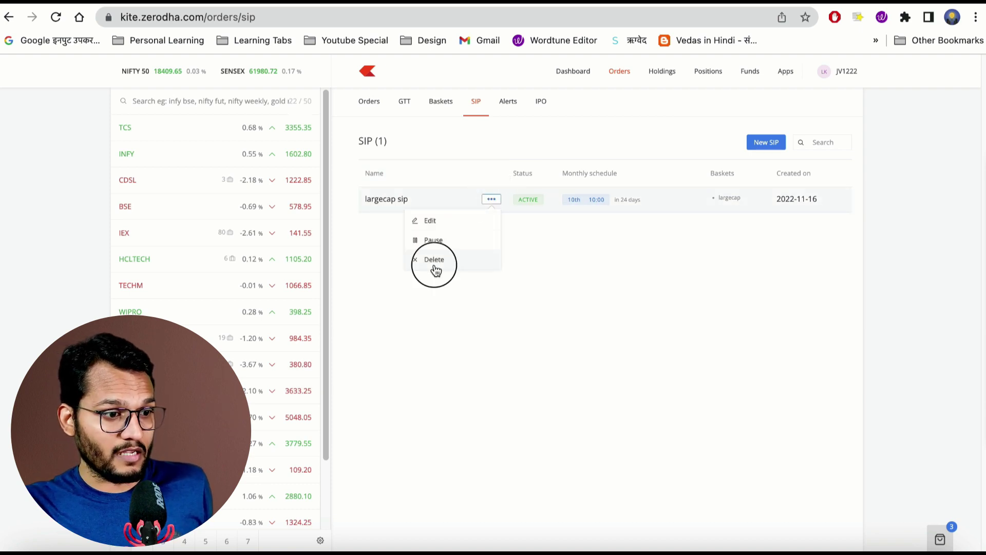
click(491, 340)
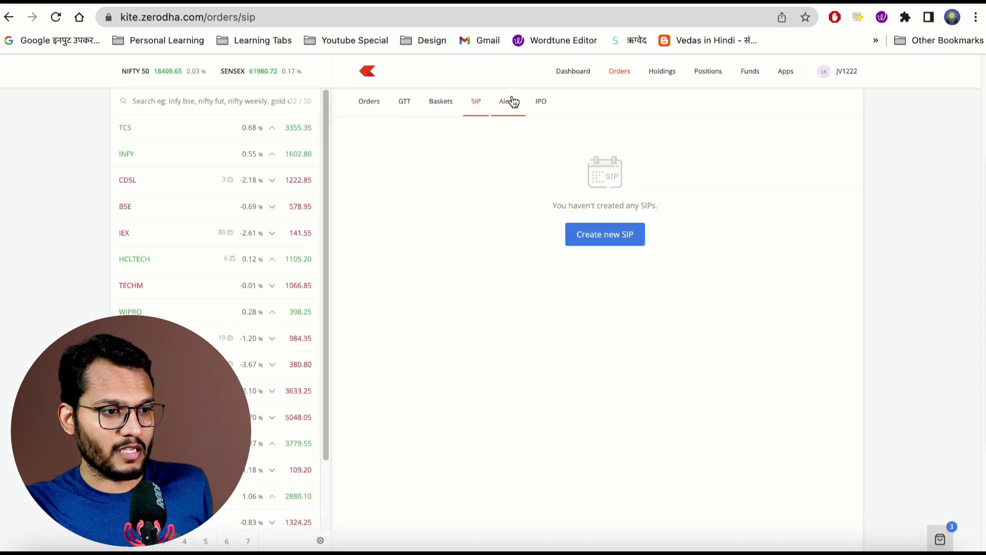
- Return to the basket list and open the options of the largecap basket
click(446, 103)
click(506, 202)
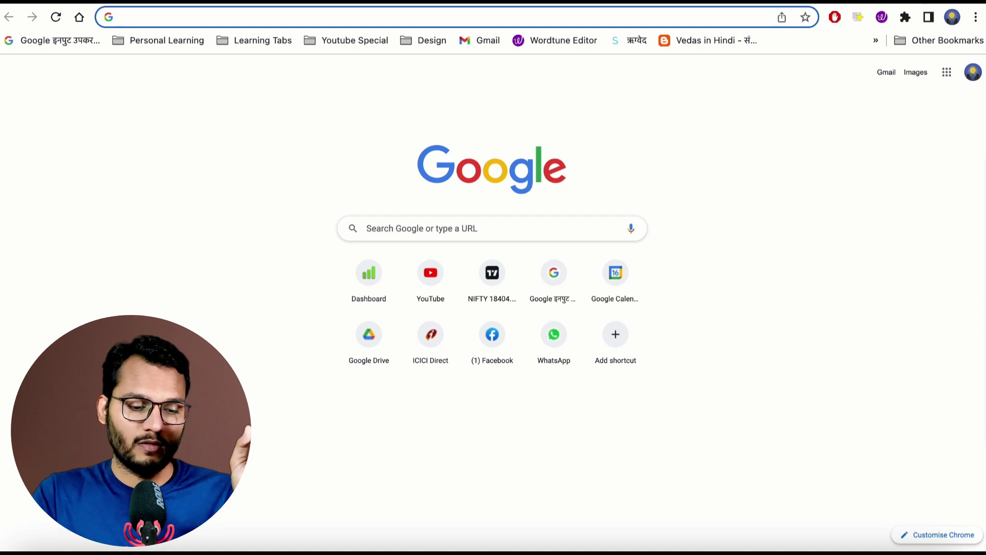
- Open the Coin by Zerodha website on its Axis Banking & PSU Debt Fund page and log in to the account
text(coin)
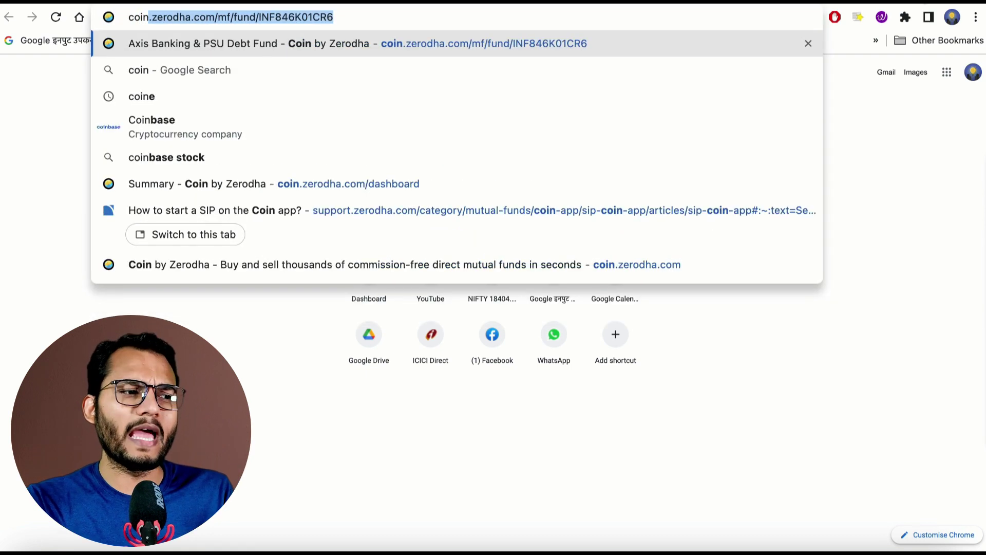
key(Return)
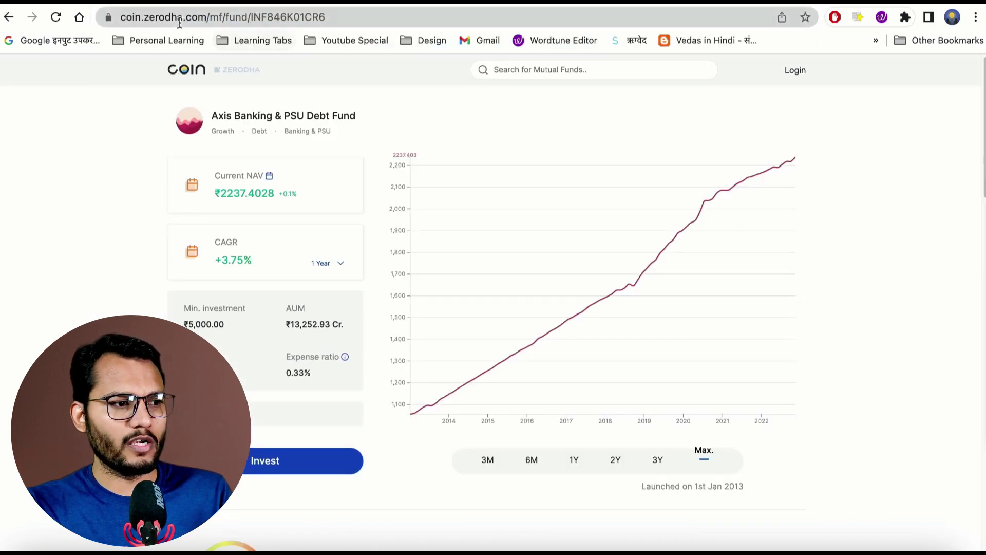
click(163, 18)
click(163, 18)
double_click(198, 19)
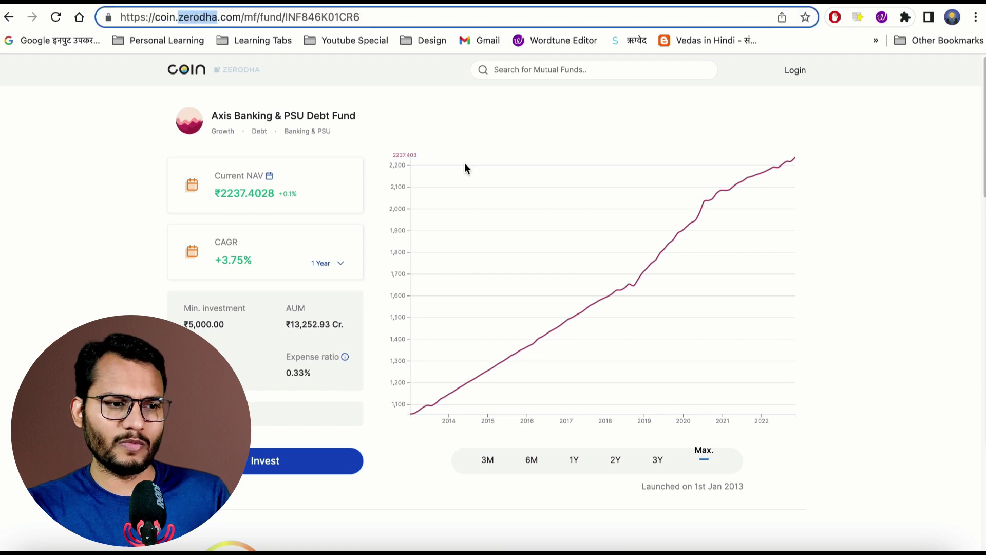
click(796, 72)
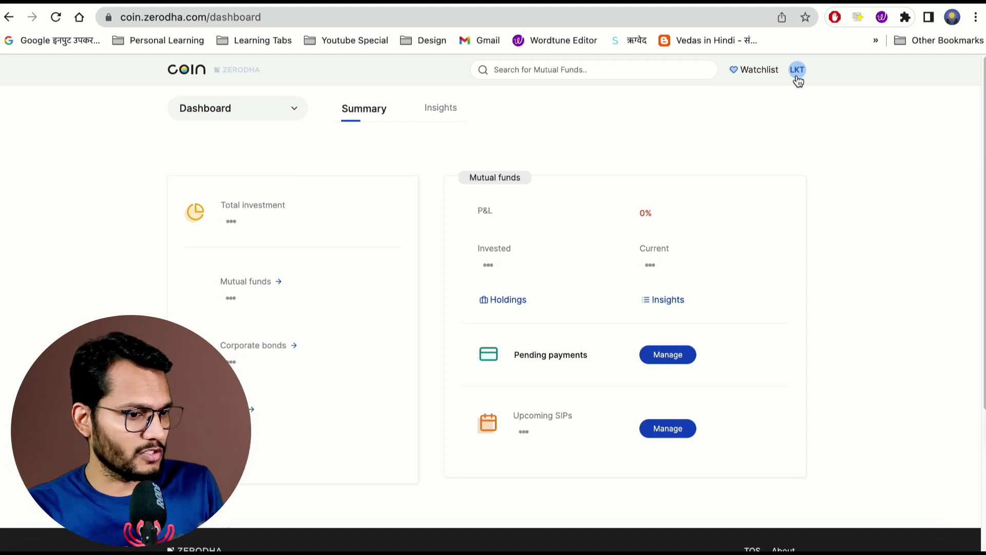
- Open the mutual funds section of the Coin account and review the fund holdings
click(245, 114)
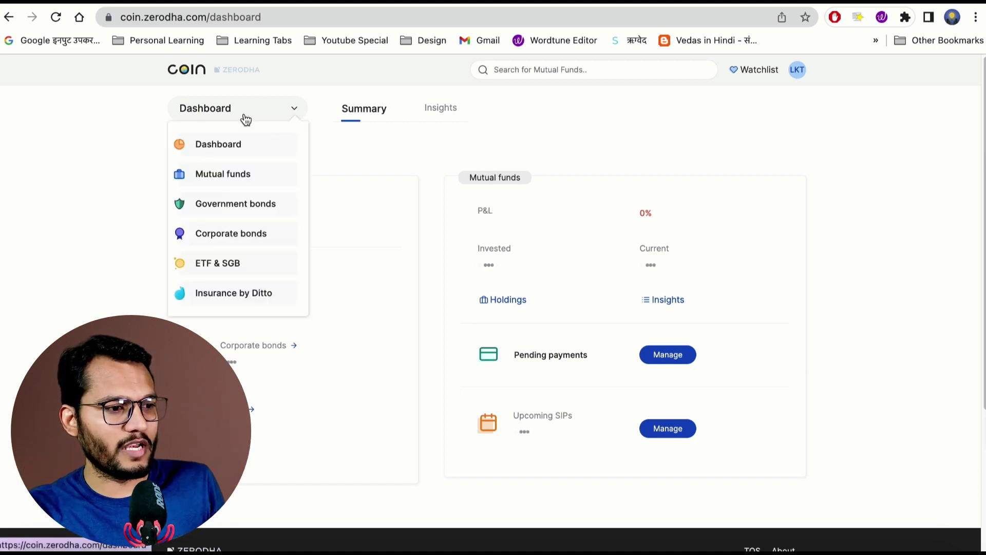
click(229, 172)
scroll(405, 241, down, 3)
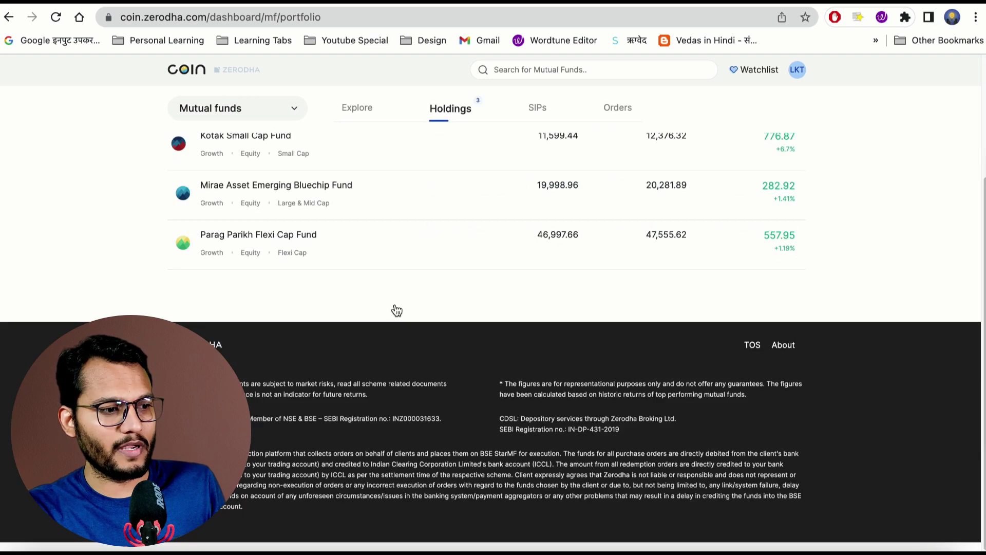
scroll(396, 308, up, 3)
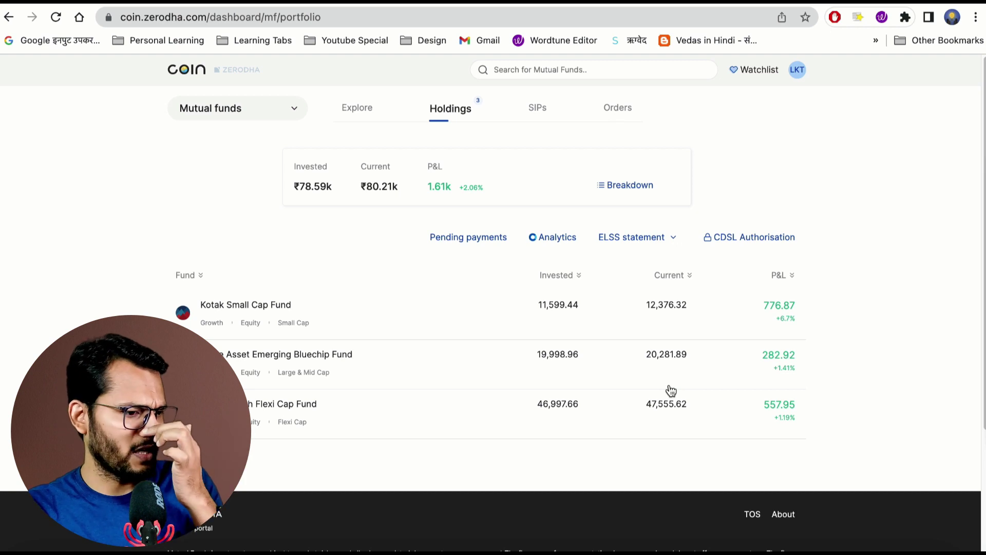
- Return to the Coin dashboard, search for "axis" and open the growth variant of the Axis Bluechip Fund
key(alt+Left)
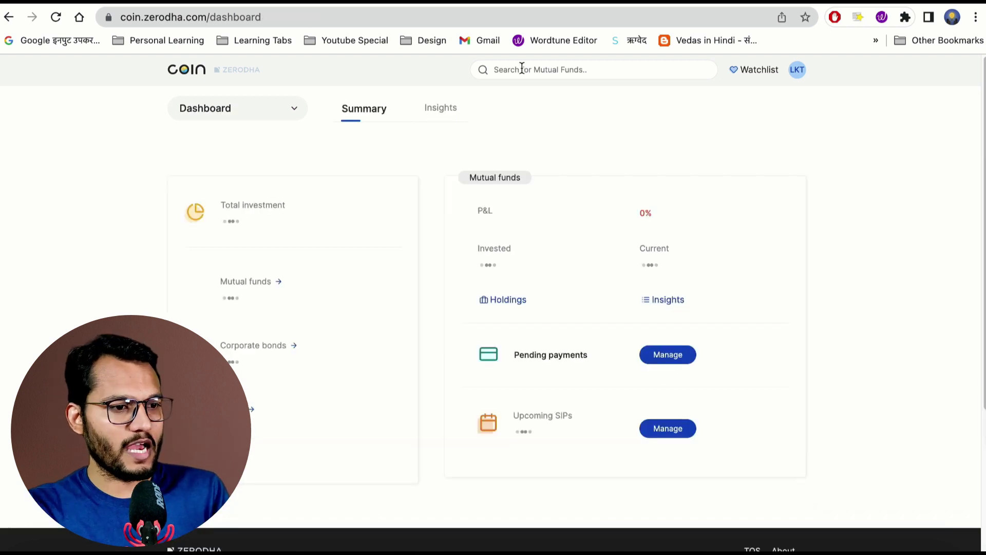
text(mi)
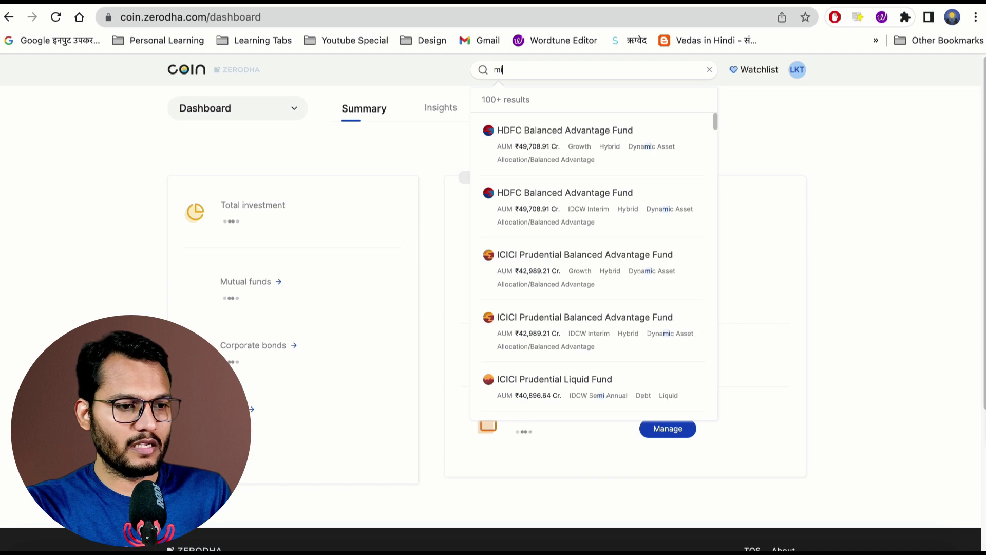
key(BackSpace)
key(BackSpace)
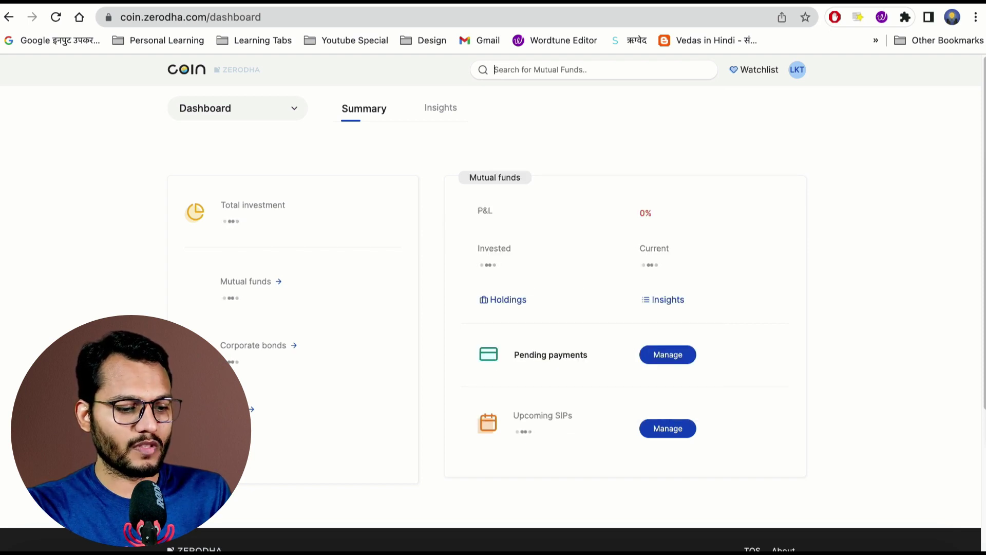
text(axis)
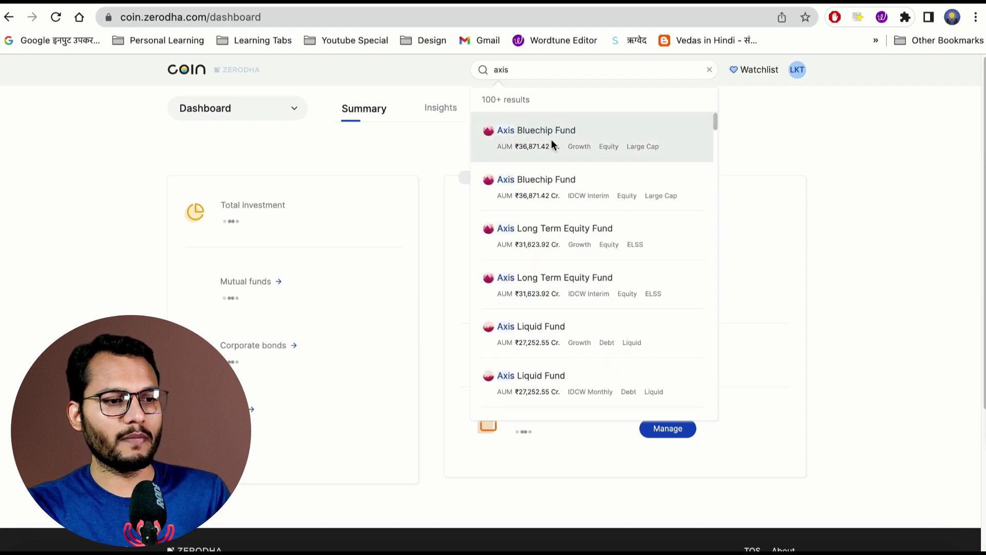
click(516, 141)
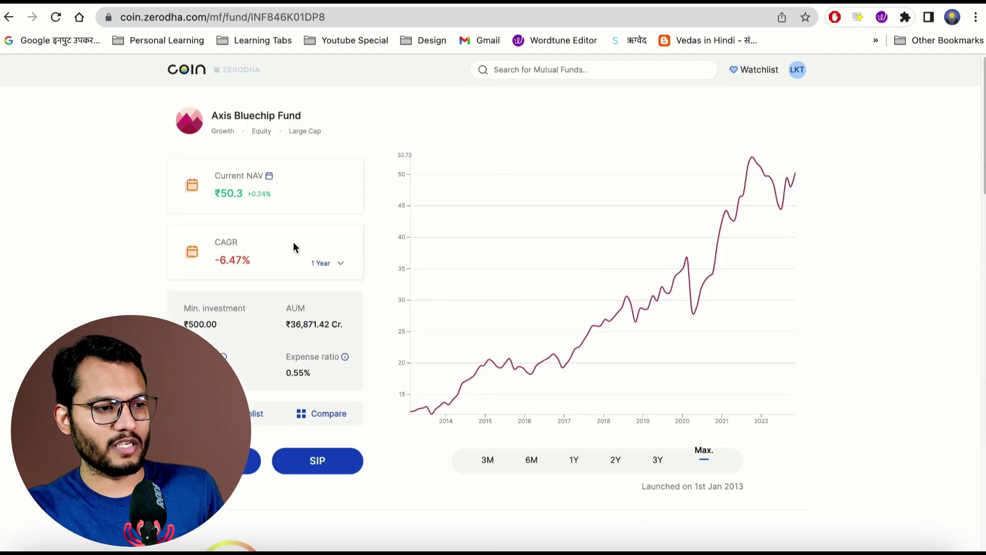
- Start a SIP for the Axis Bluechip Fund and set the instalment amount to ₹5000
scroll(276, 354, down, 1)
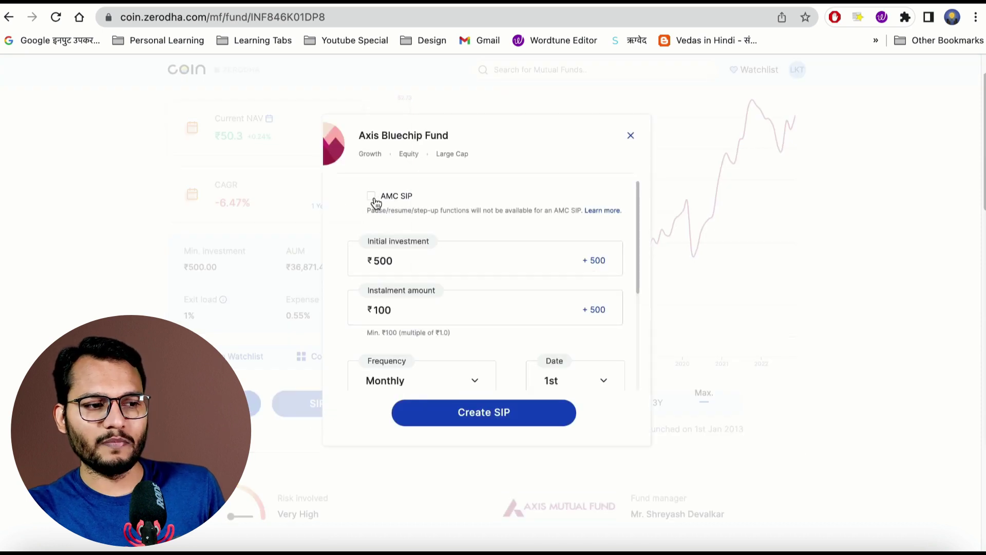
scroll(433, 248, down, 2)
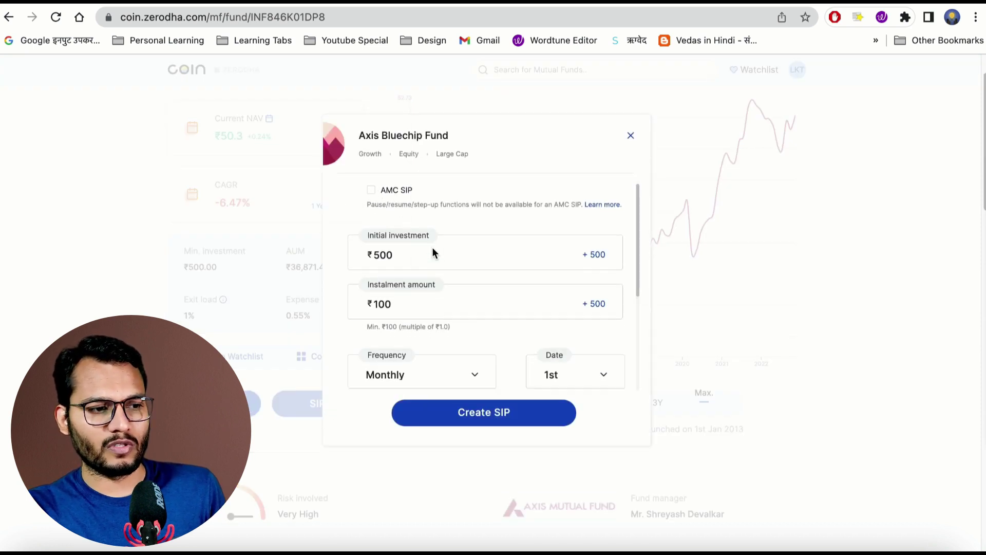
drag(415, 217, 361, 216)
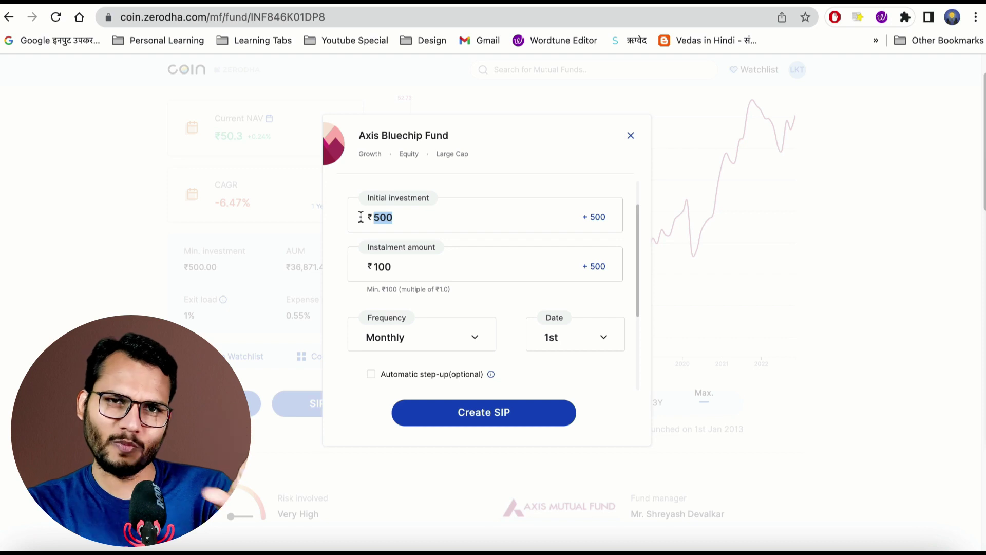
click(405, 266)
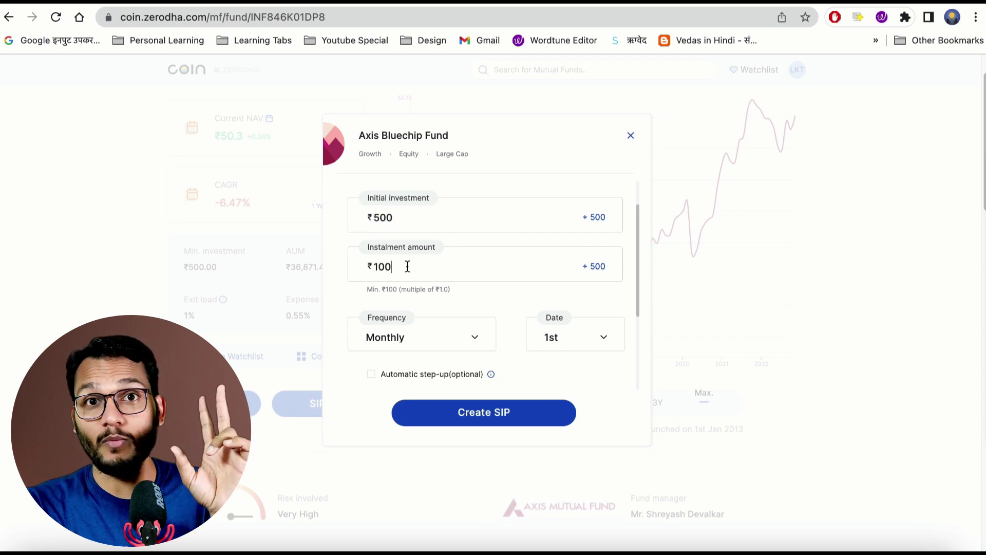
text(0)
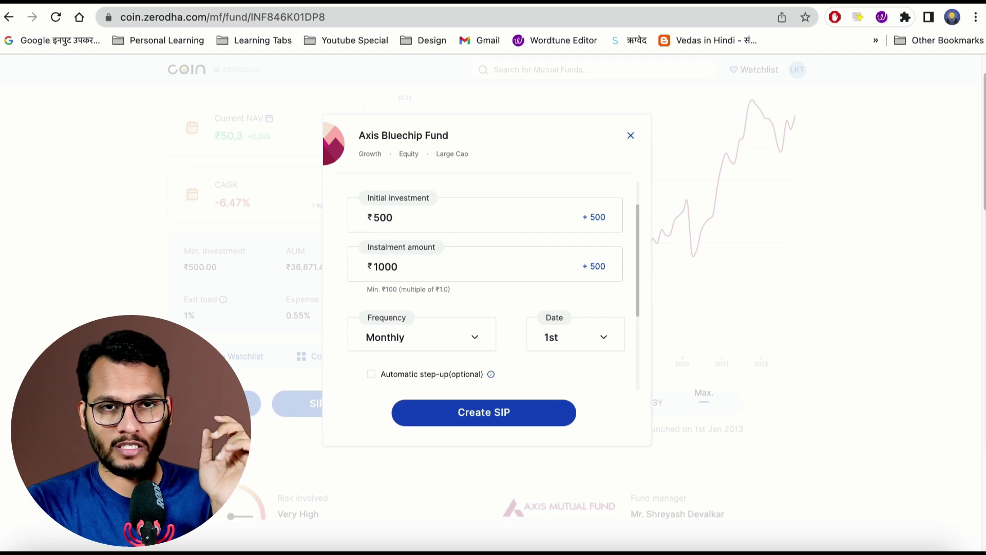
click(380, 266)
key(BackSpace)
text(5)
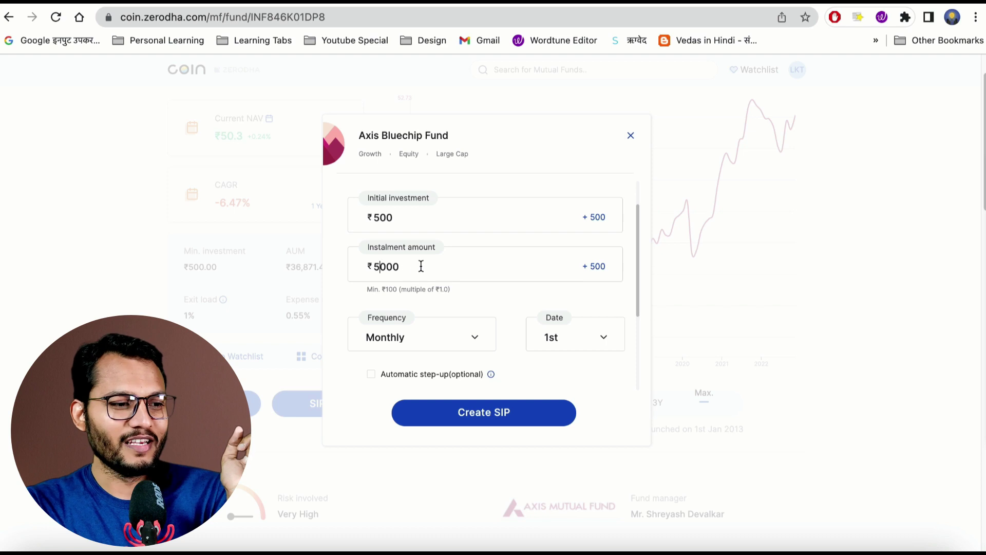
- Set the SIP's initial investment to ₹5000
click(406, 209)
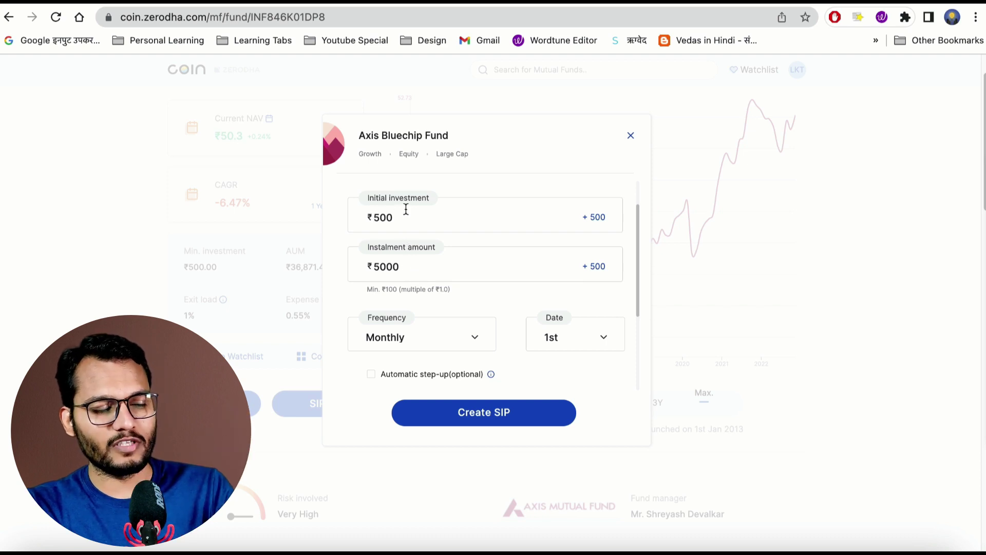
text(0)
key(BackSpace)
click(380, 218)
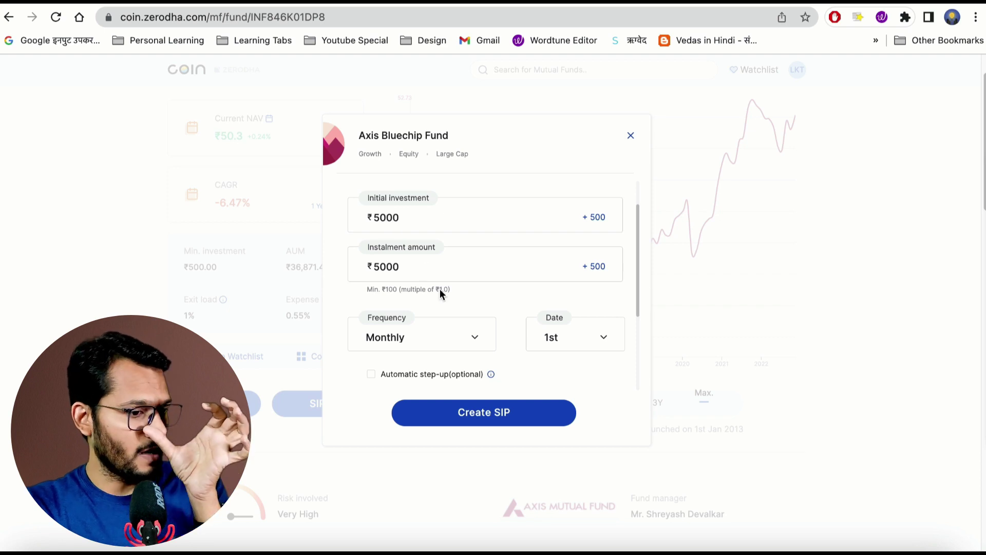
- Keep the SIP frequency at Monthly and set the instalment date to the 15th
click(447, 333)
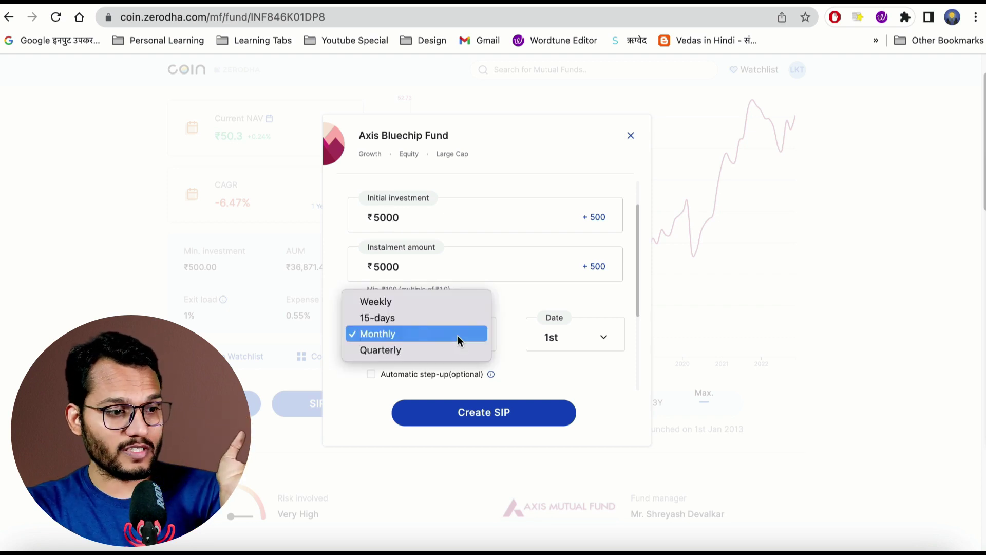
click(402, 337)
click(582, 336)
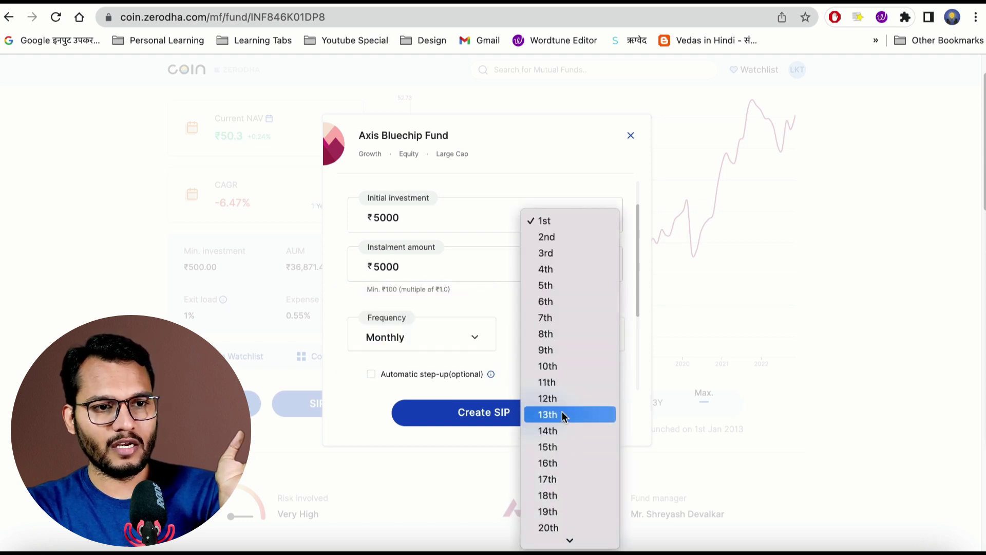
click(548, 446)
scroll(519, 350, down, 3)
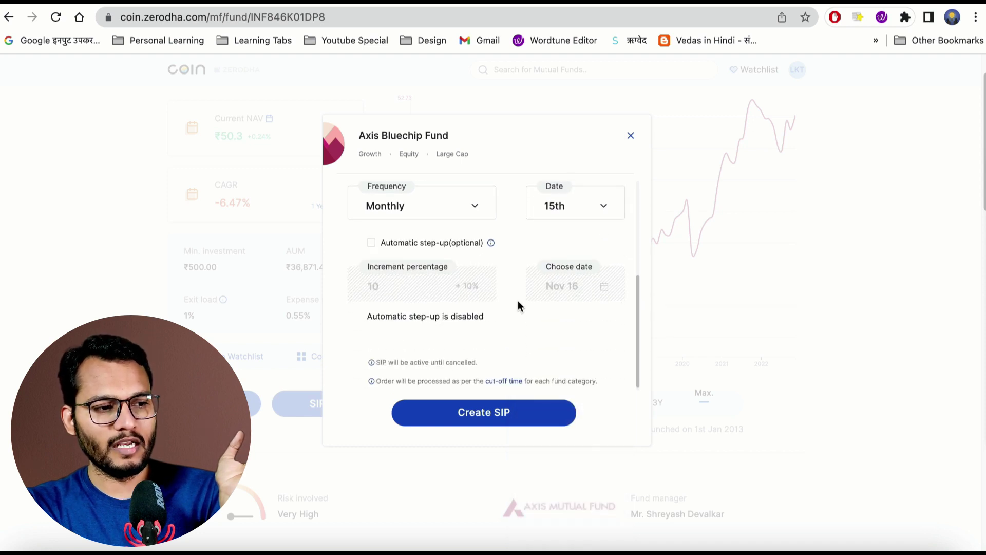
- Enable the SIP's automatic step-up to look at its increment percentage, and disable it again
click(375, 239)
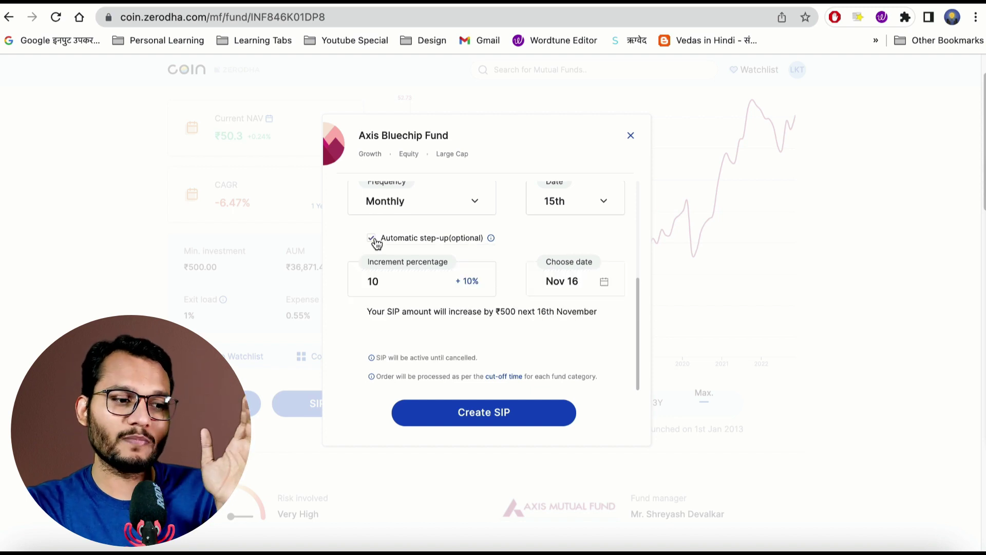
click(394, 286)
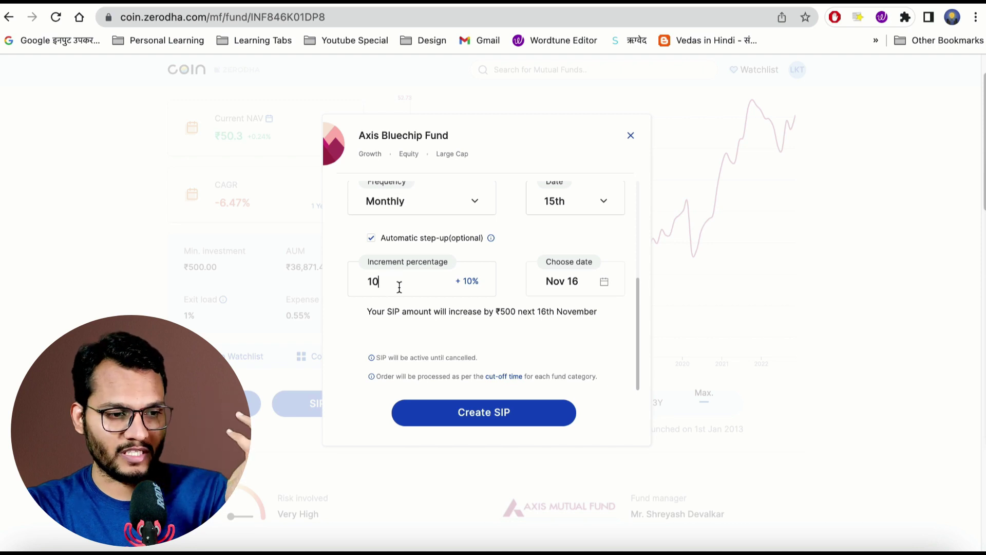
click(373, 239)
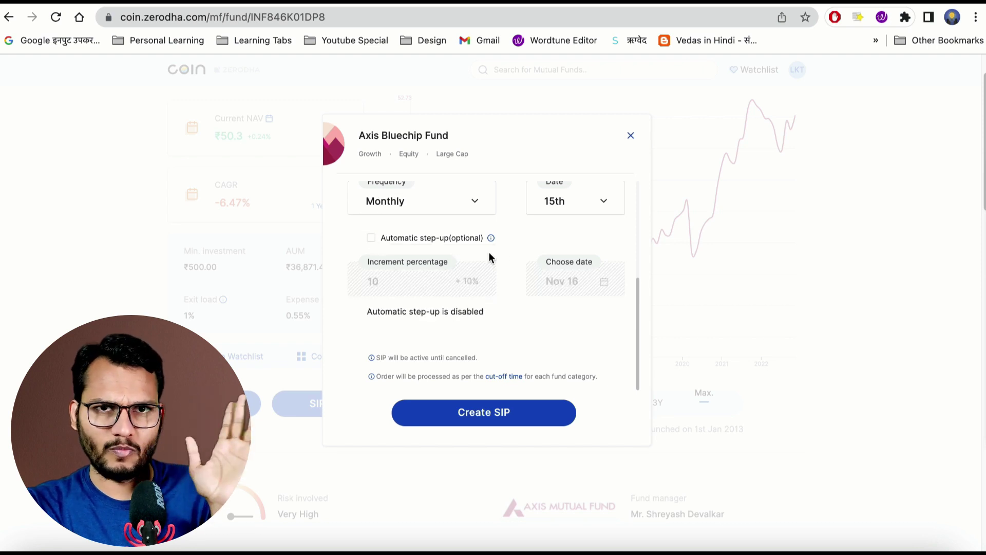
- Review the initial investment, instalment amount, frequency and date entered for the SIP
scroll(501, 251, down, 2)
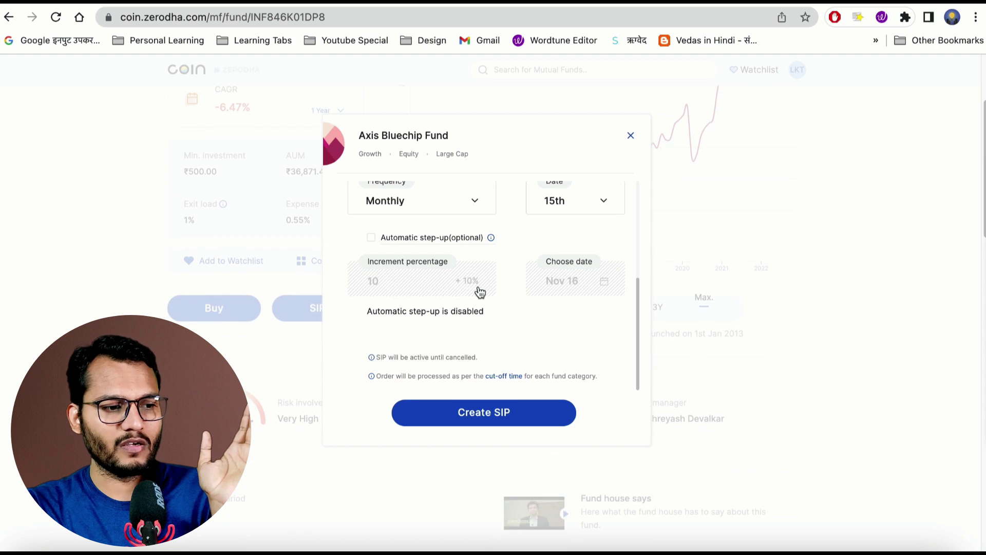
scroll(480, 292, up, 4)
double_click(388, 260)
click(386, 307)
double_click(386, 307)
scroll(386, 306, down, 2)
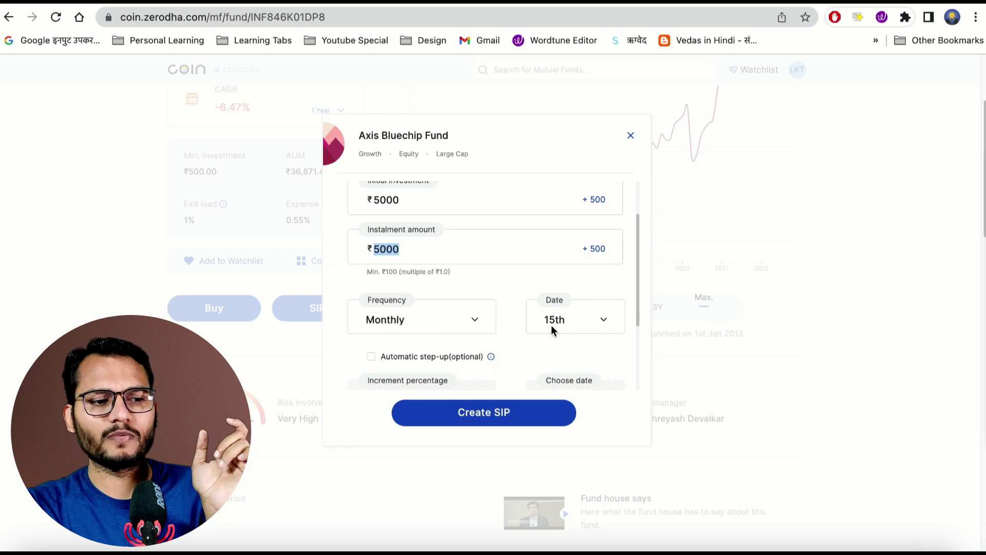
scroll(552, 329, down, 3)
- Create and confirm the Axis Bluechip Fund SIP order, and close its payment page without paying
click(498, 402)
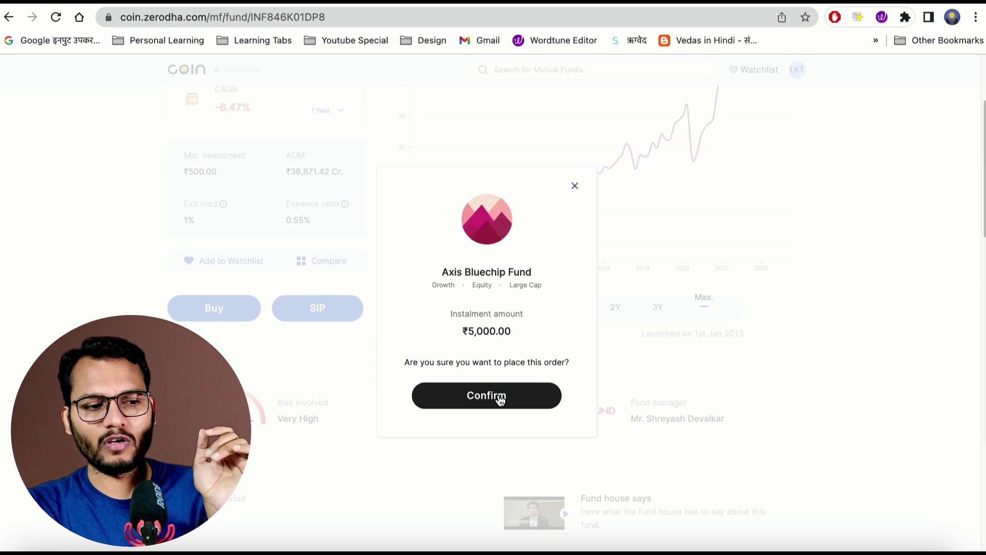
click(499, 400)
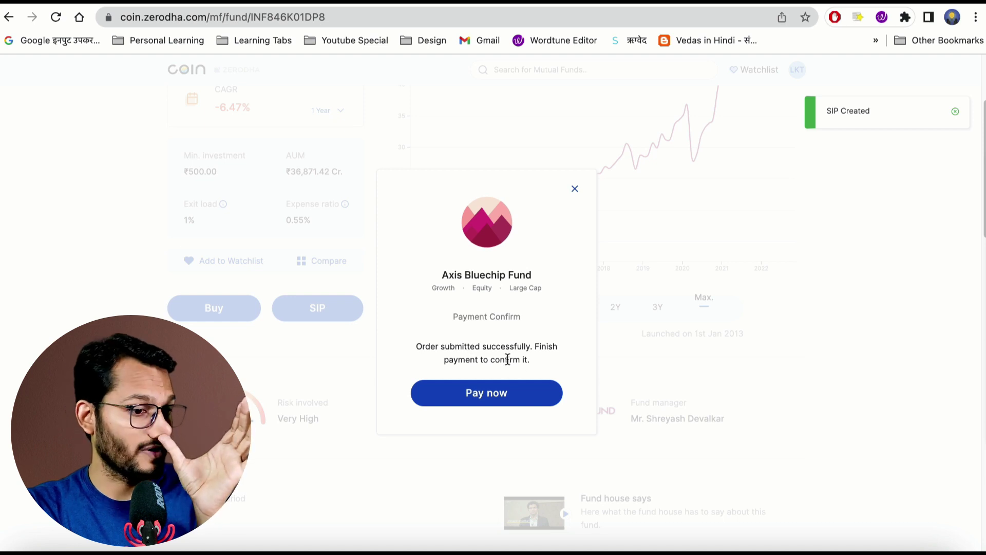
click(502, 393)
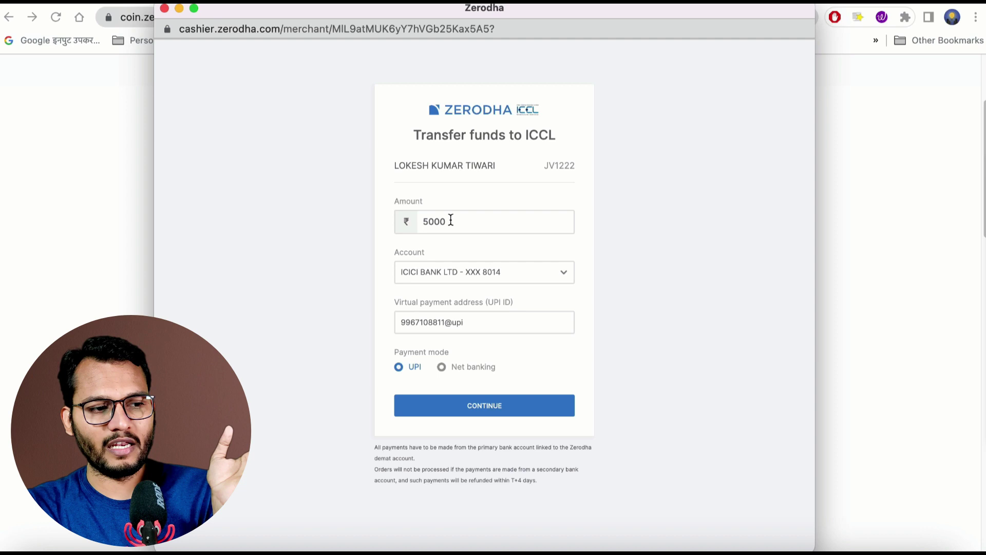
click(164, 8)
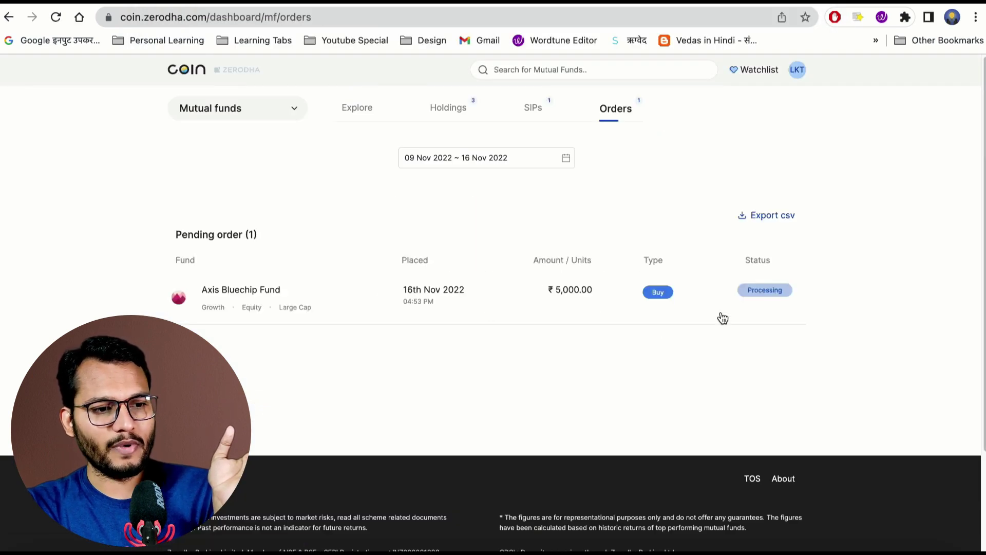
- Expand the Axis Bluechip Fund entry in the SIPs list and delete the SIP, confirming the deletion
click(406, 292)
scroll(516, 367, down, 1)
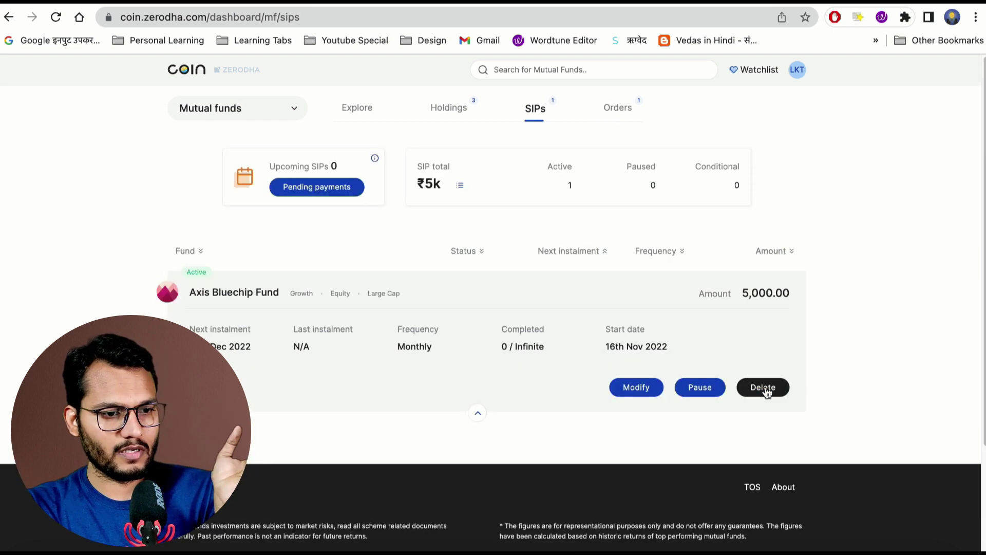
click(764, 389)
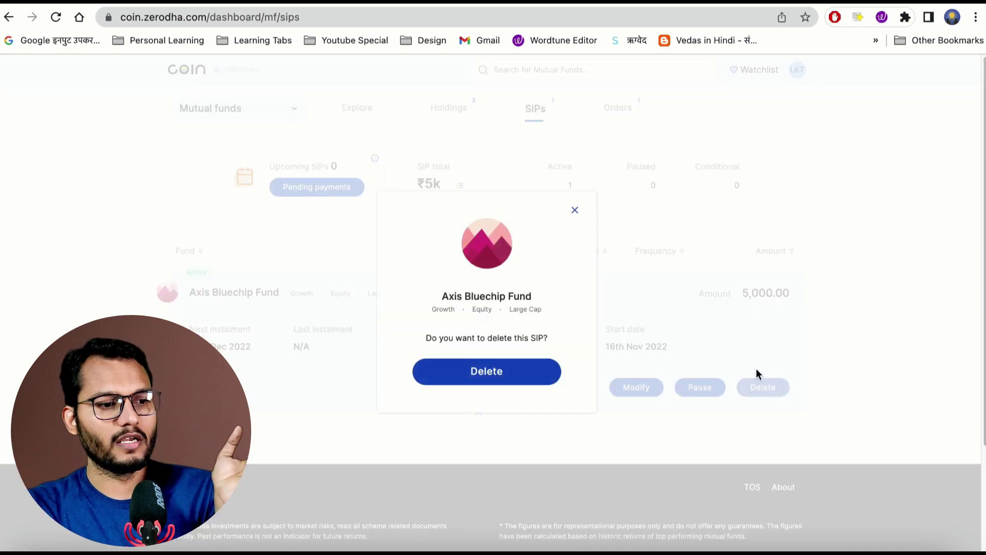
click(510, 378)
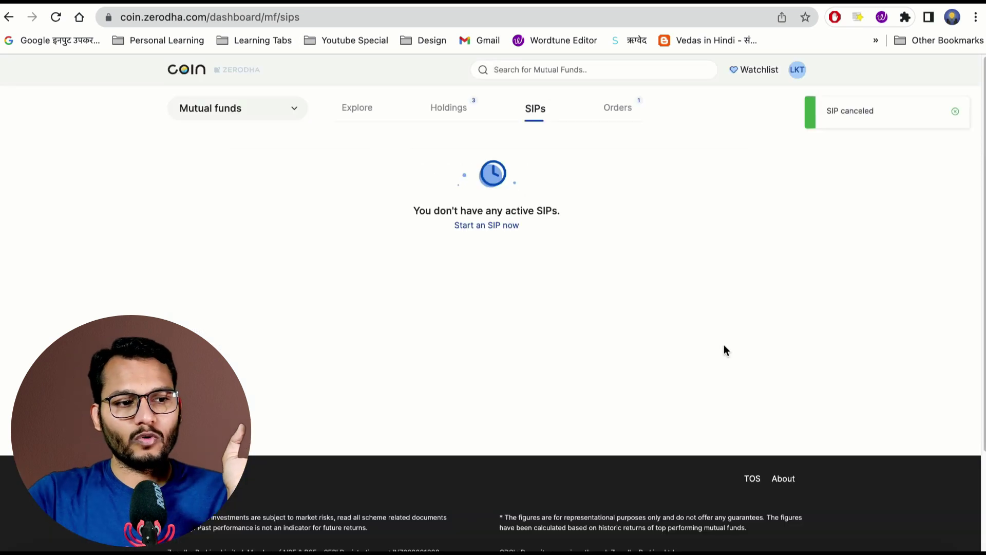